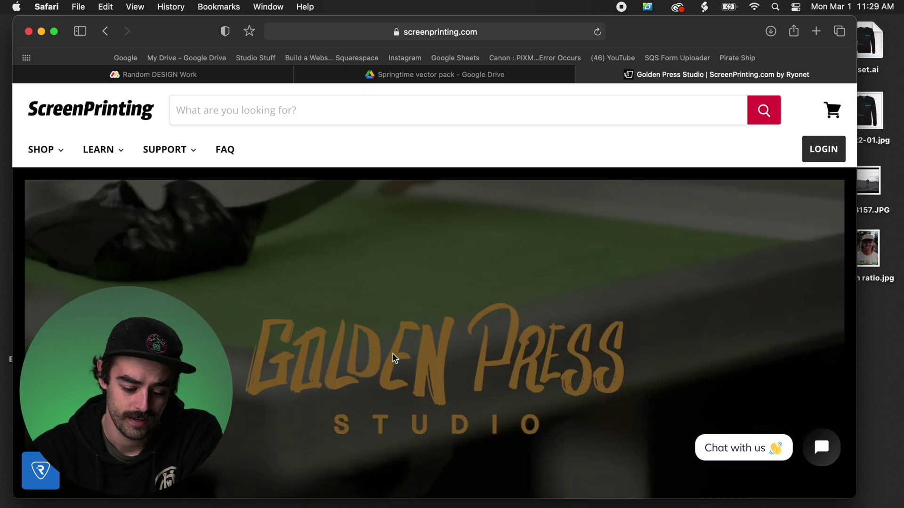
Open the Vector Packs collection from the Golden Press Studio page and browse the listed screen printing art packs.
scroll(393, 357, down, 3)
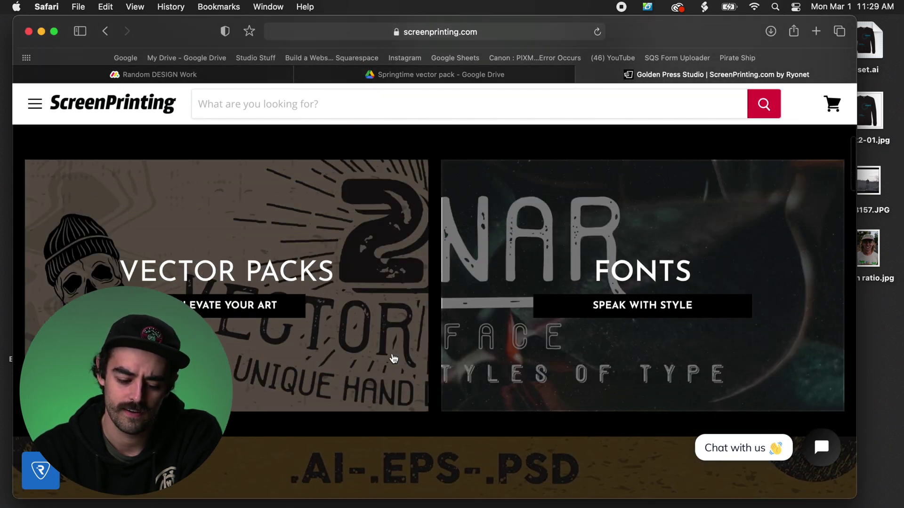
click(283, 252)
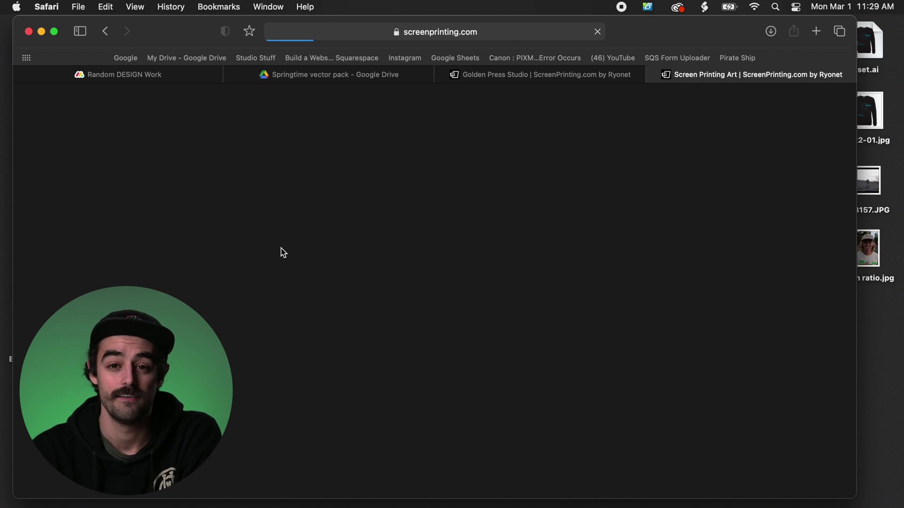
scroll(283, 253, down, 5)
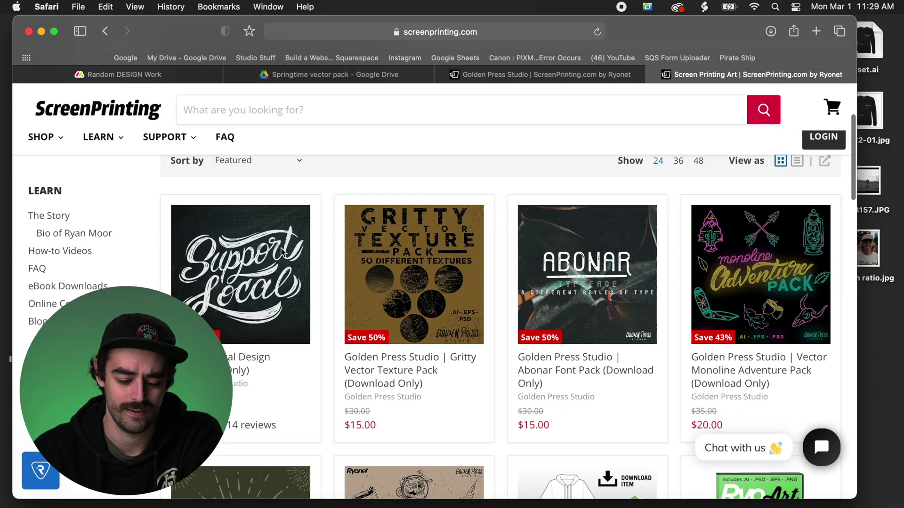
scroll(282, 253, down, 15)
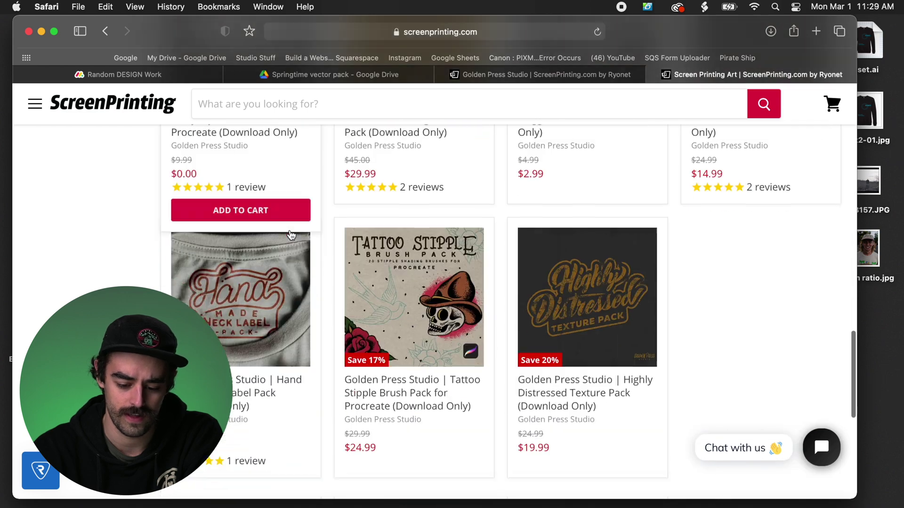
scroll(290, 235, up, 15)
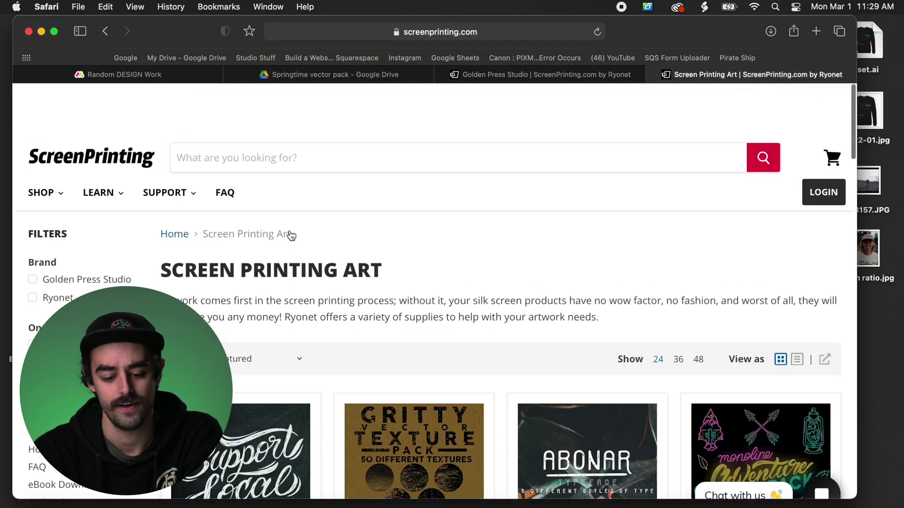
Switch to Illustrator and look over the flower, leaf, bee, honey and bird illustrations in the Springtime vector pack.
key(ctrl+Right)
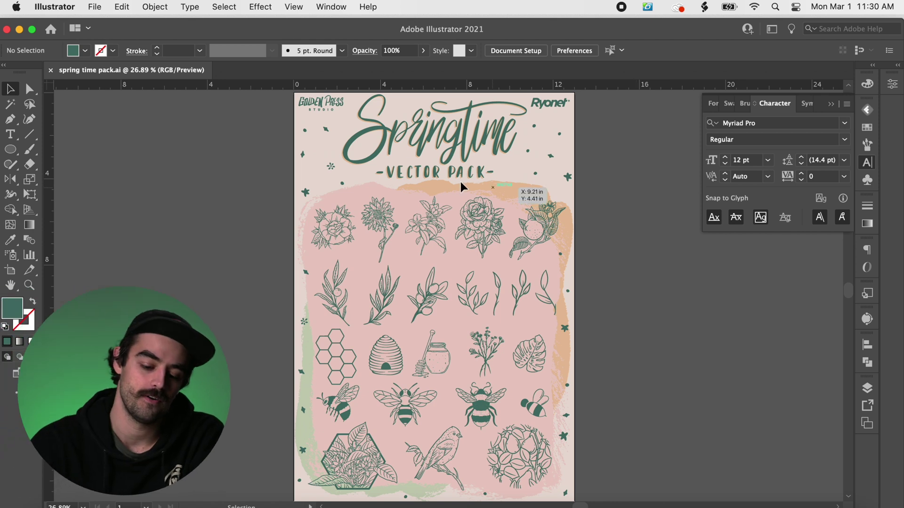
scroll(448, 182, down, 2)
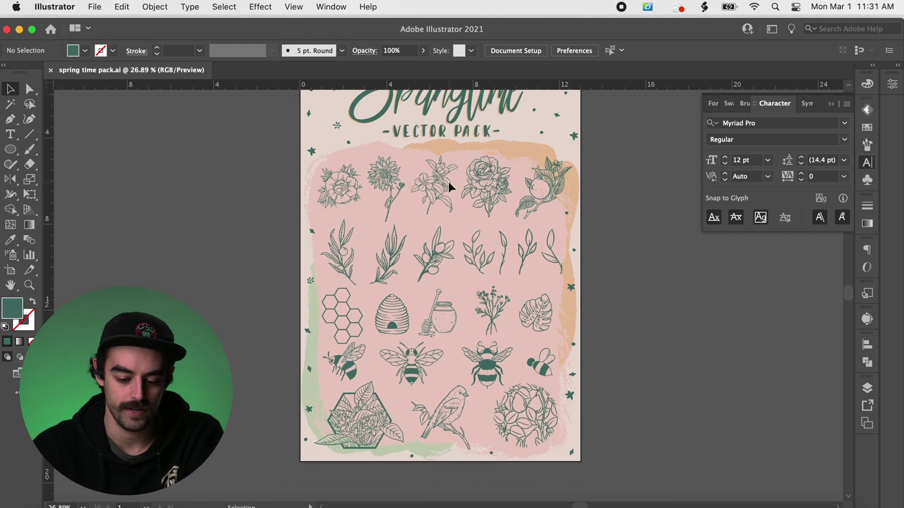
scroll(407, 275, up, 4)
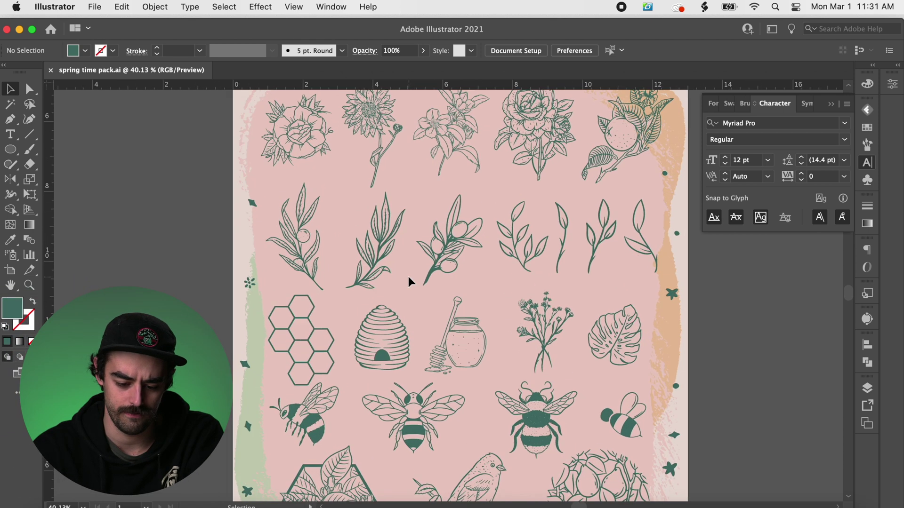
scroll(408, 276, up, 4)
scroll(325, 297, down, 4)
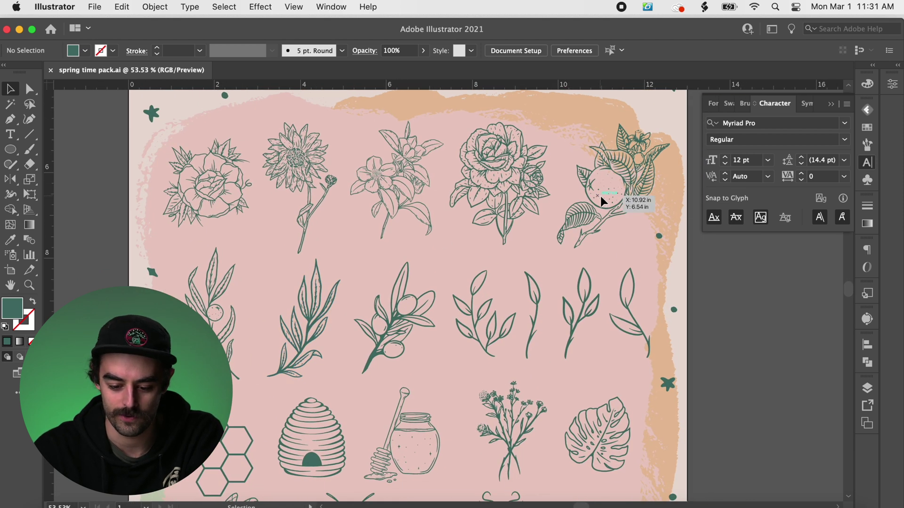
scroll(352, 265, down, 6)
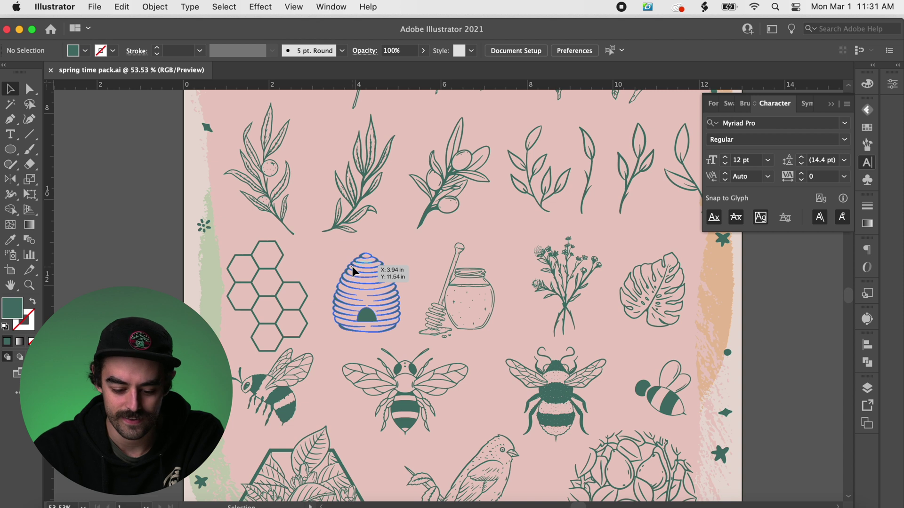
scroll(352, 266, down, 2)
scroll(352, 266, right, 2)
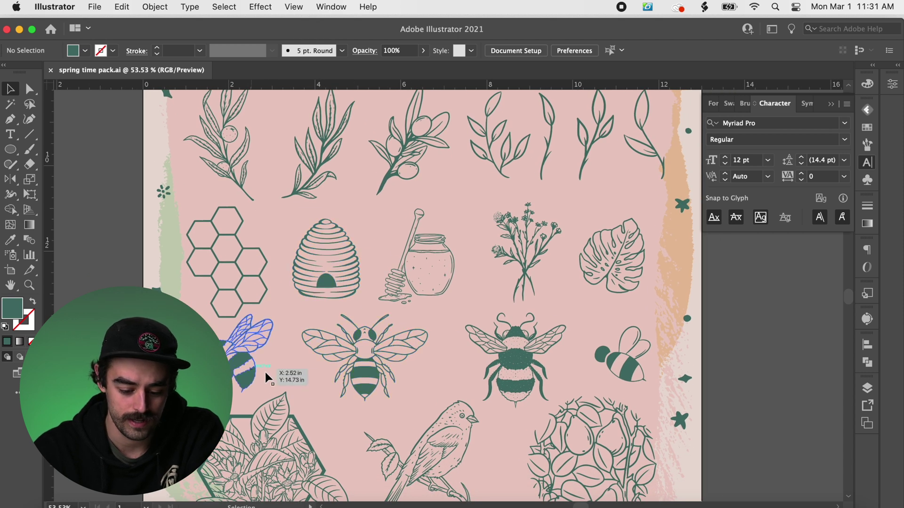
scroll(445, 436, down, 3)
scroll(445, 437, up, 4)
scroll(445, 436, down, 5)
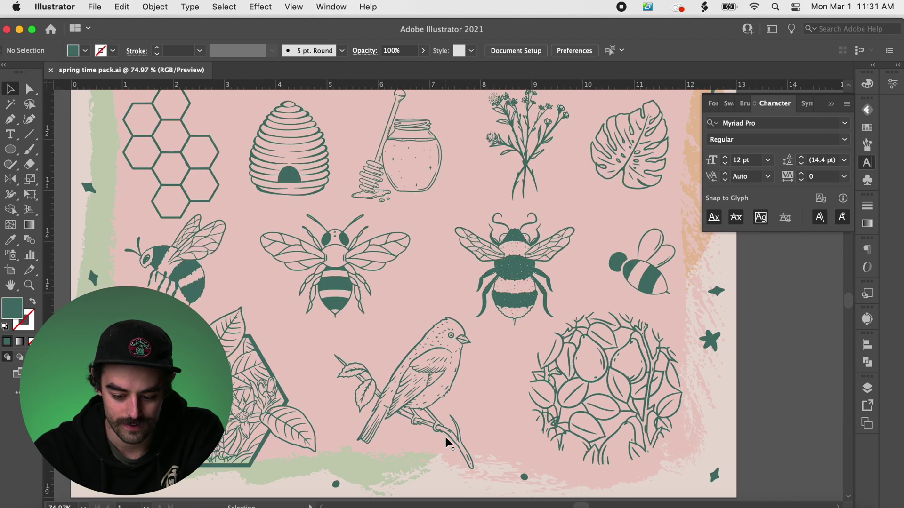
scroll(445, 437, up, 2)
scroll(446, 437, up, 2)
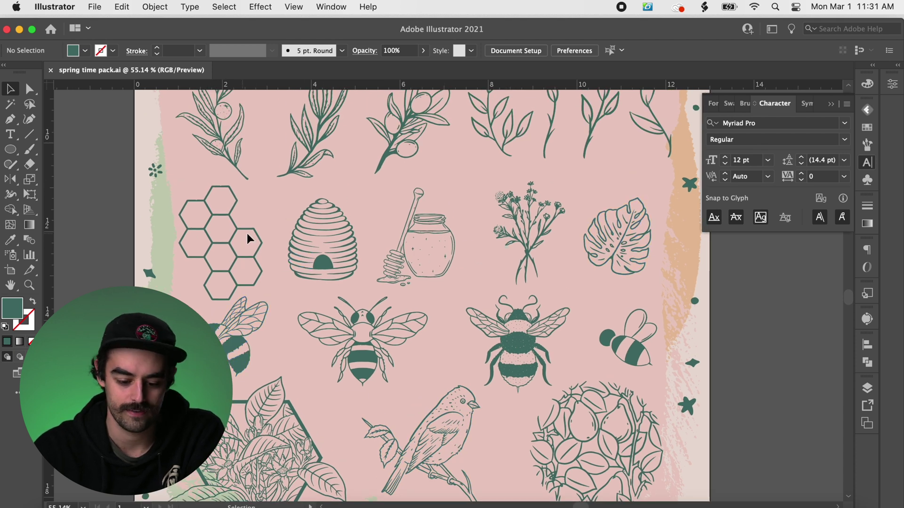
scroll(343, 145, down, 2)
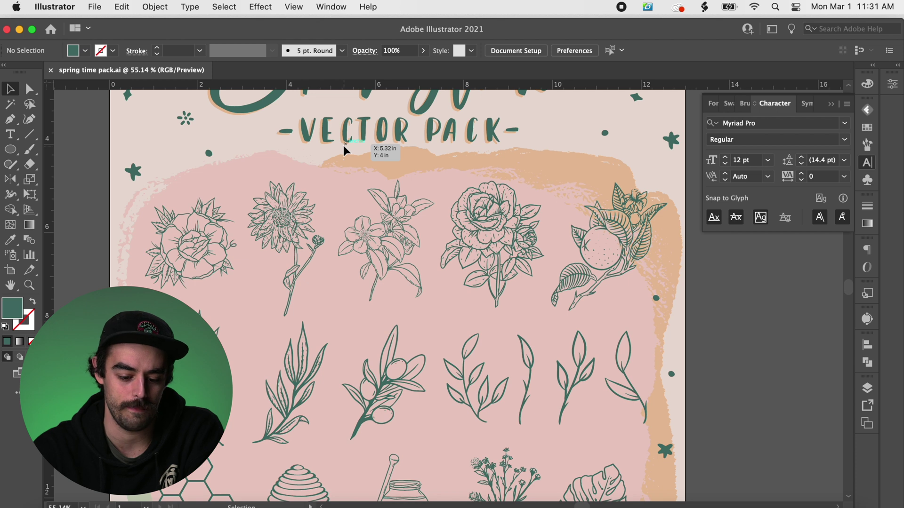
scroll(344, 147, down, 3)
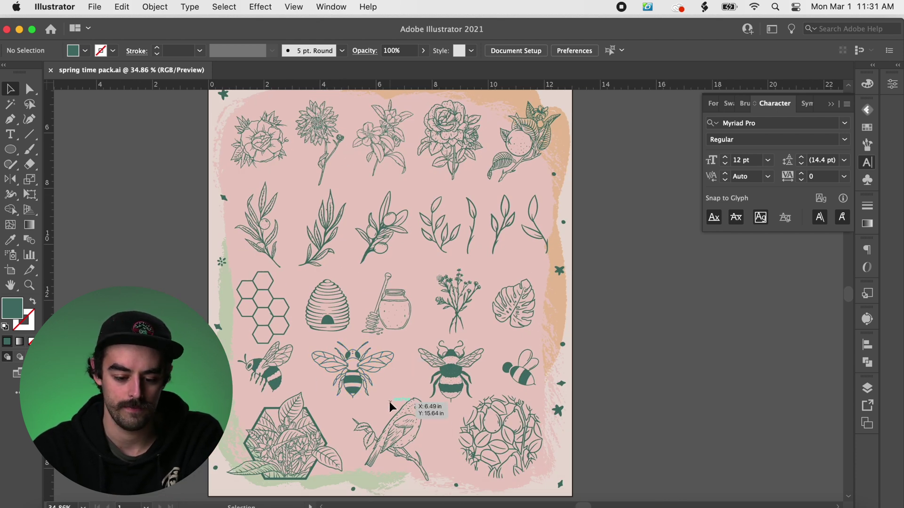
Select the spread-wing bee below the beehive together with the honeycomb group in the vector pack.
click(347, 376)
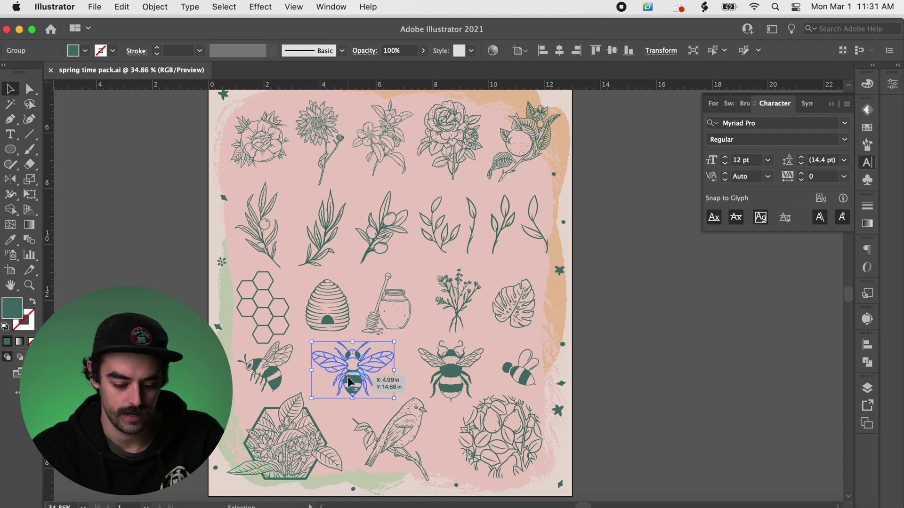
shift+click(272, 308)
key(super+shift+a)
key(v)
click(272, 309)
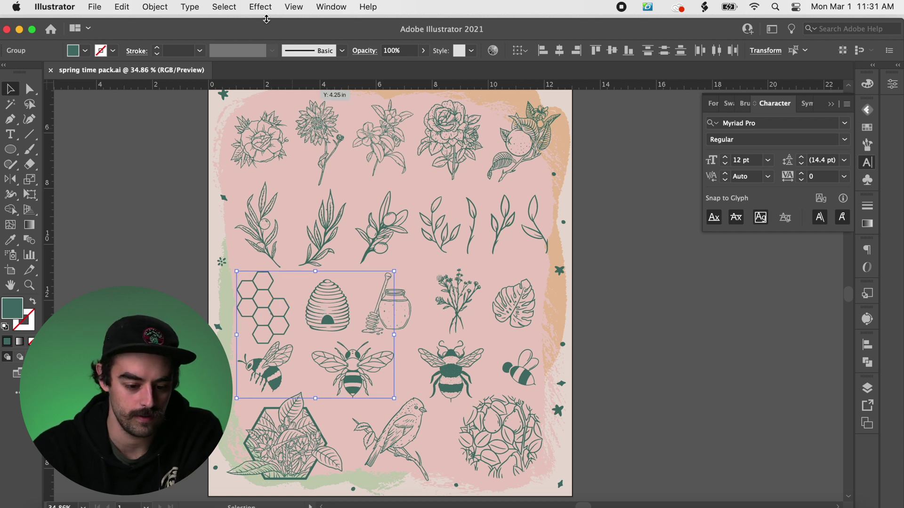
Create a new 13 x 19 in RGB document at 300 ppi and paste the copied bee and honeycomb into it.
click(95, 6)
click(100, 24)
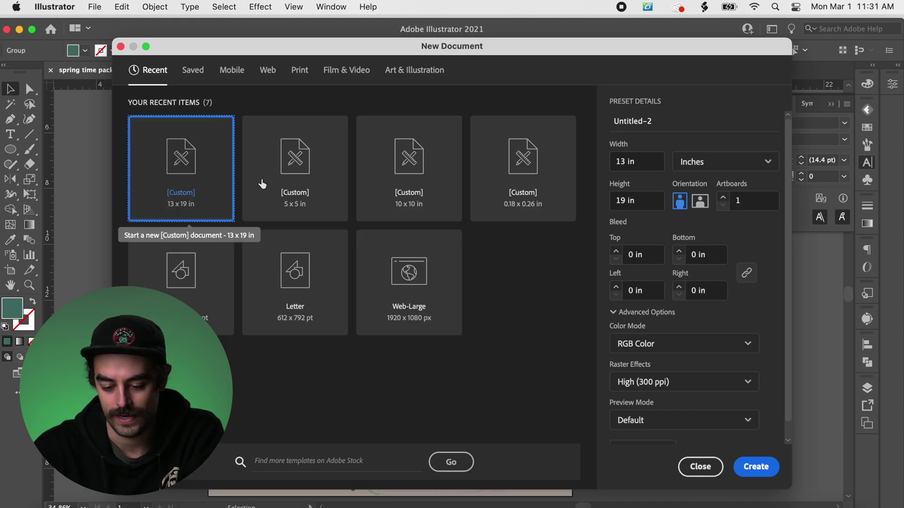
click(756, 467)
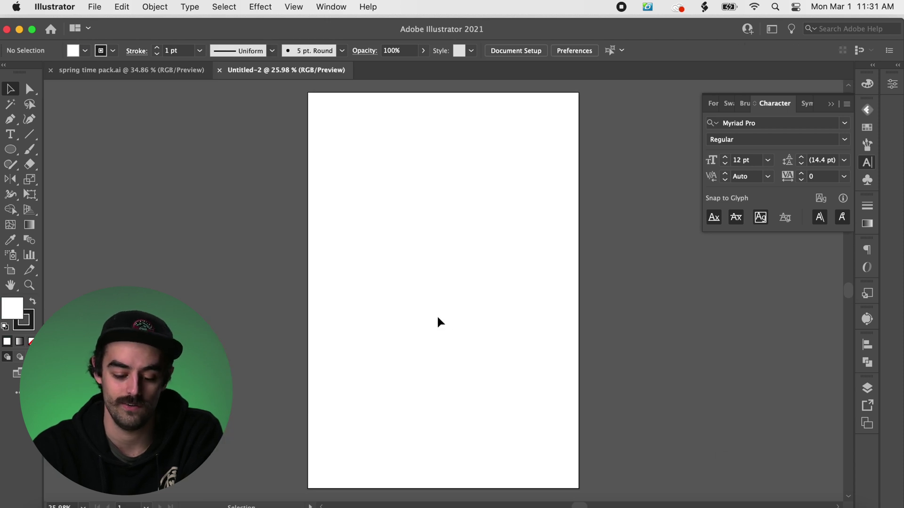
key(super+v)
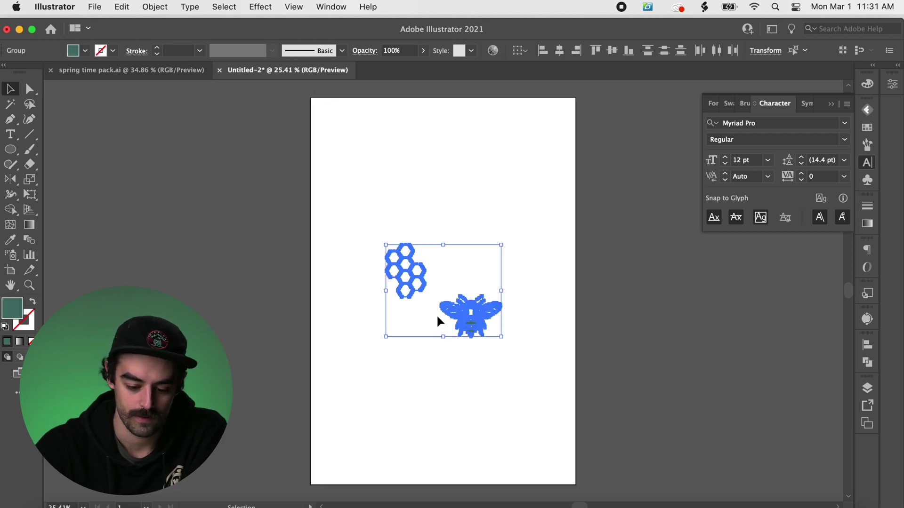
click(457, 359)
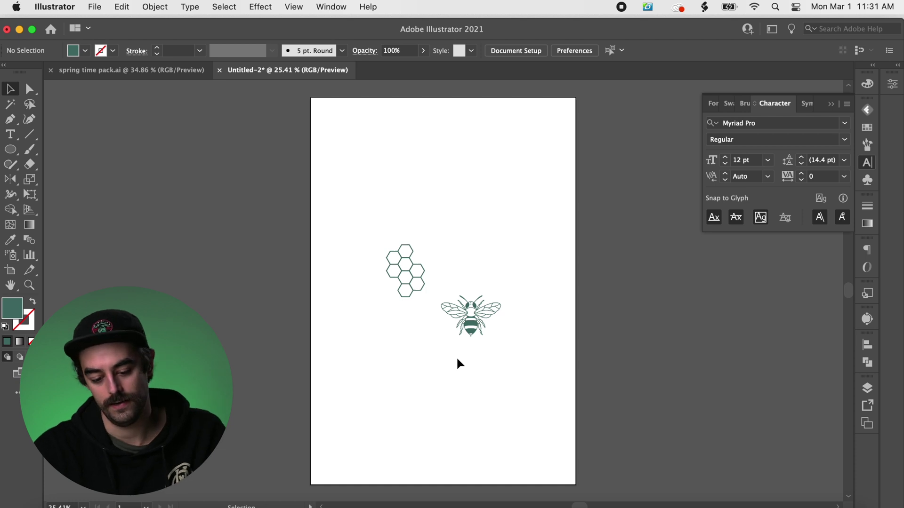
Move the honeycomb off the artboard beyond its upper left edge and place the bee near the artboard's middle.
scroll(456, 357, up, 3)
scroll(456, 360, down, 2)
drag(385, 205, 285, 187)
drag(480, 283, 437, 278)
drag(276, 188, 178, 156)
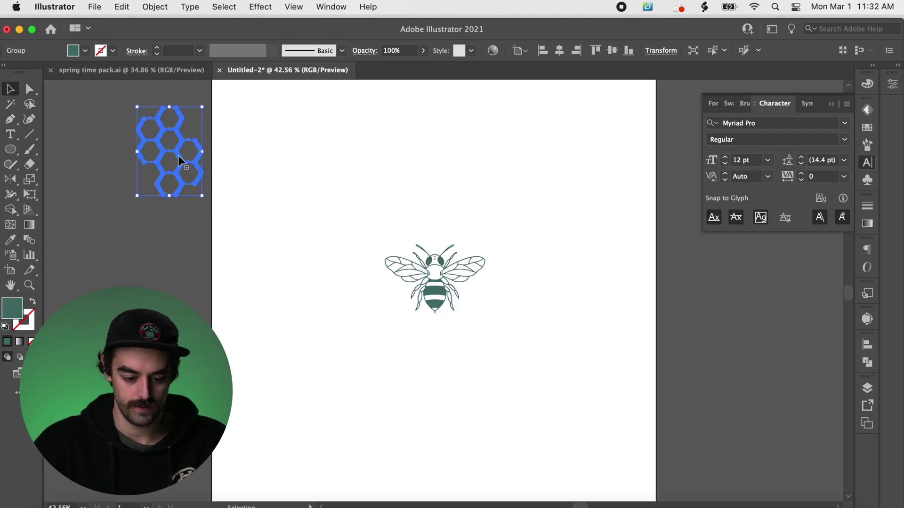
Enlarge the bee proportionally from its center to about two thirds of the artboard's width and center it vertically on the artboard.
click(444, 285)
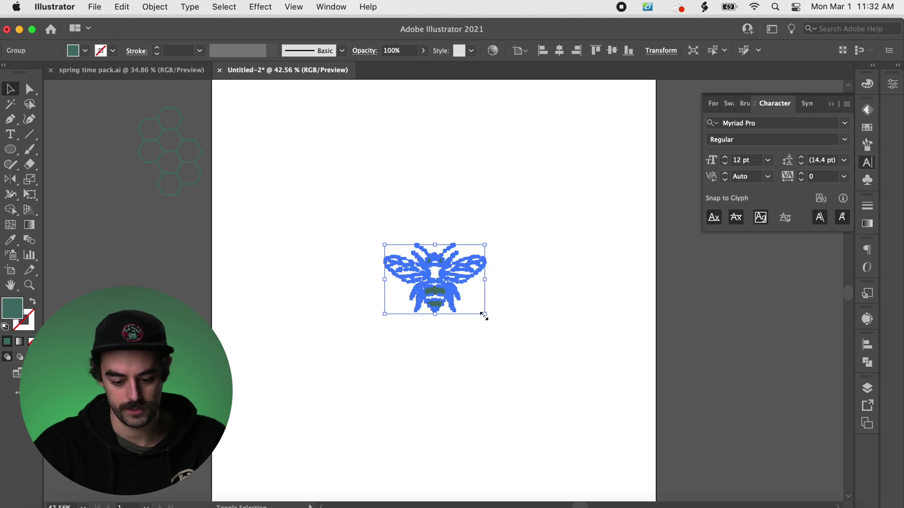
drag(484, 315, 579, 434)
click(566, 427)
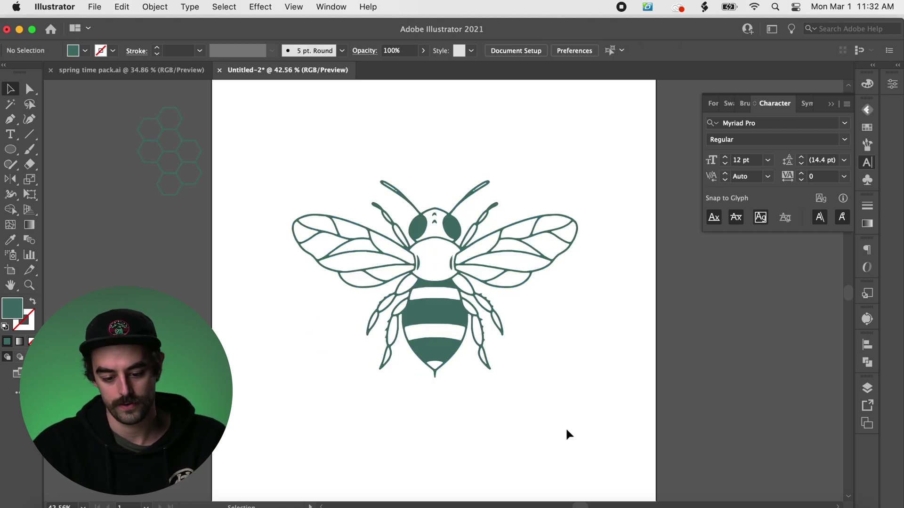
click(450, 227)
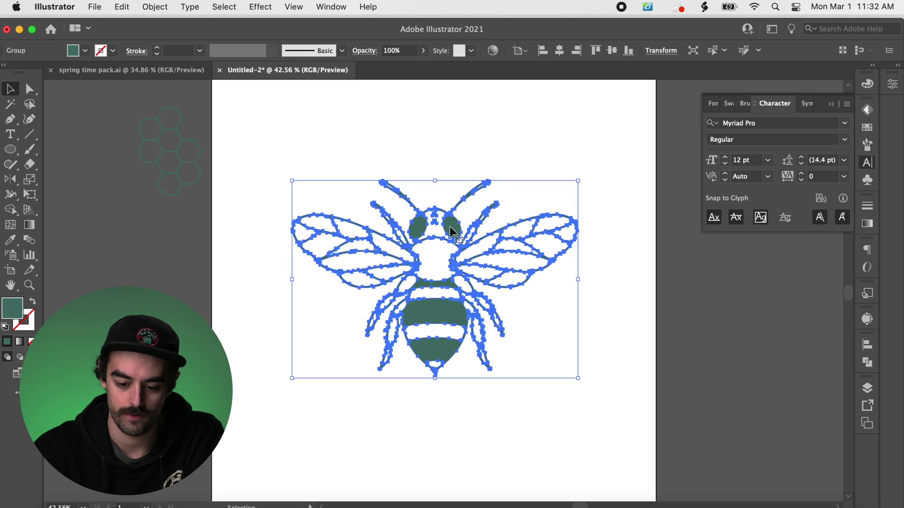
click(612, 50)
click(472, 111)
key(super+0)
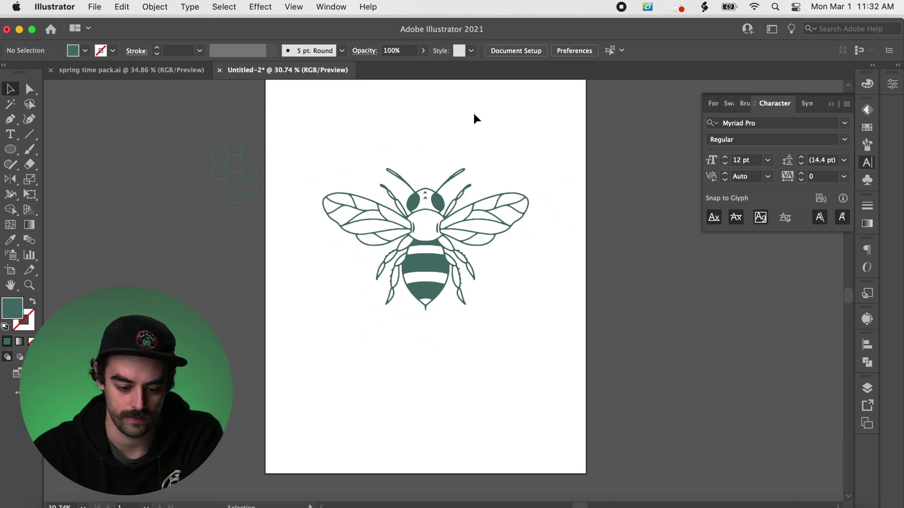
Enlarge the honeycomb proportionally to about half the artboard's width and center it horizontally and vertically on the artboard over the bee.
click(232, 184)
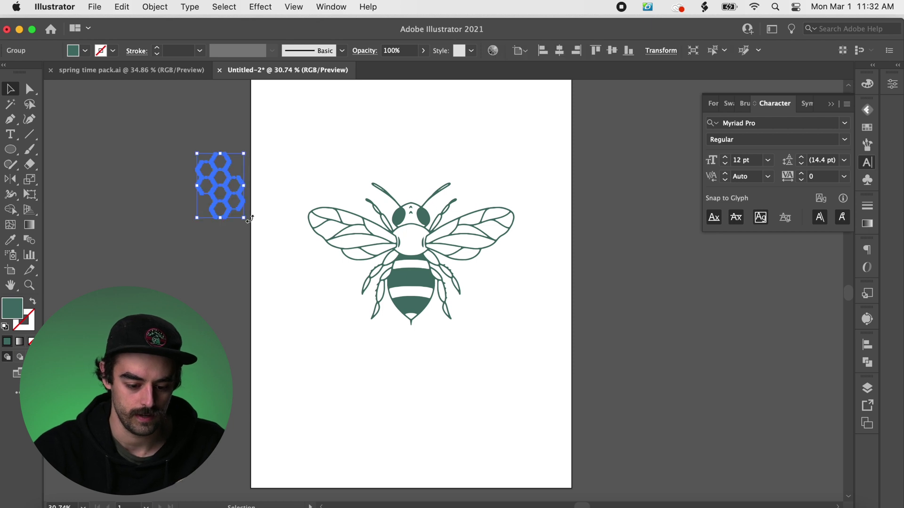
drag(244, 218, 303, 298)
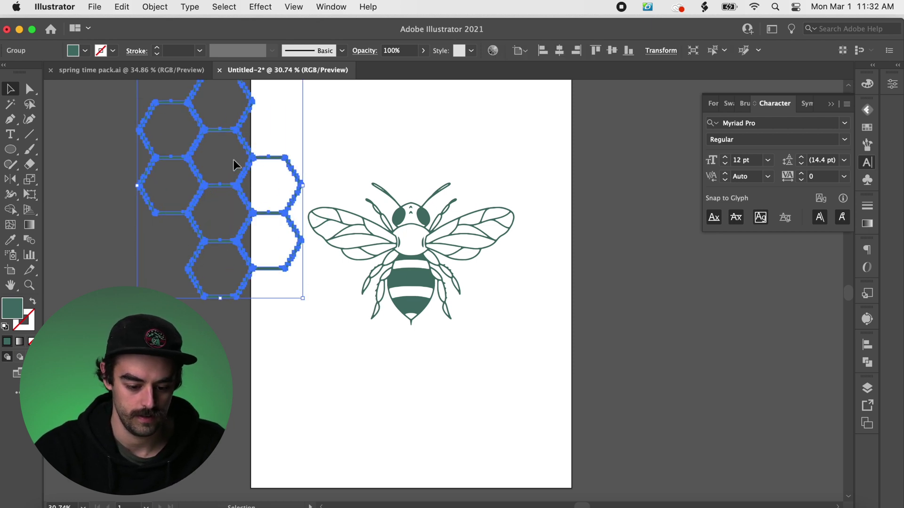
drag(244, 172, 425, 231)
click(559, 50)
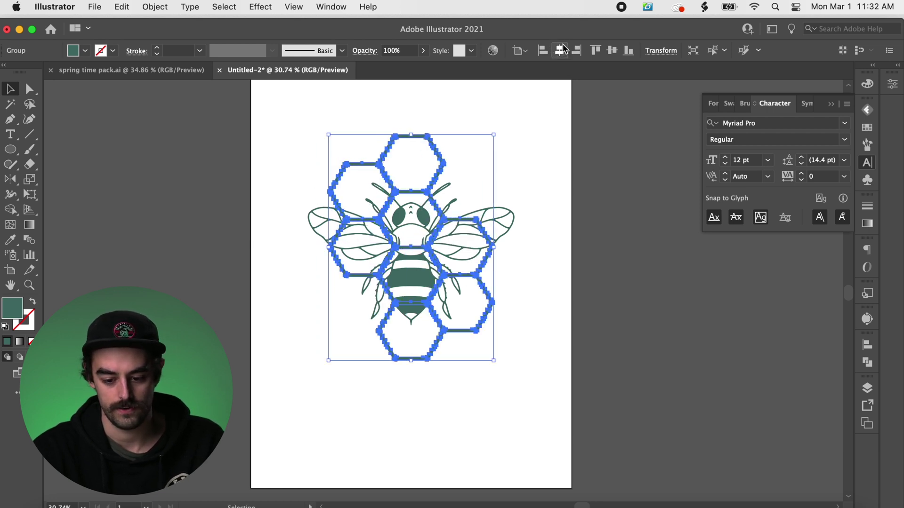
click(611, 49)
click(516, 171)
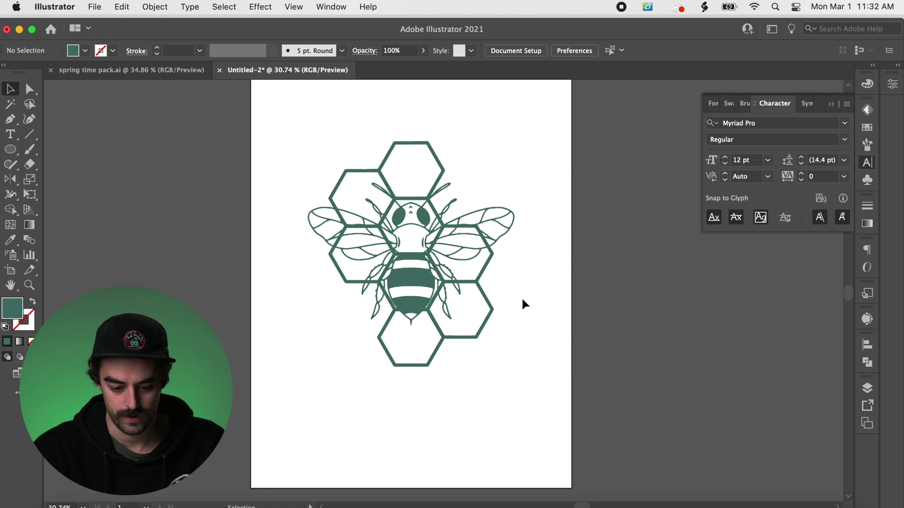
Ungroup the bee artwork into its separate parts and deselect it.
scroll(464, 224, up, 5)
scroll(537, 276, down, 5)
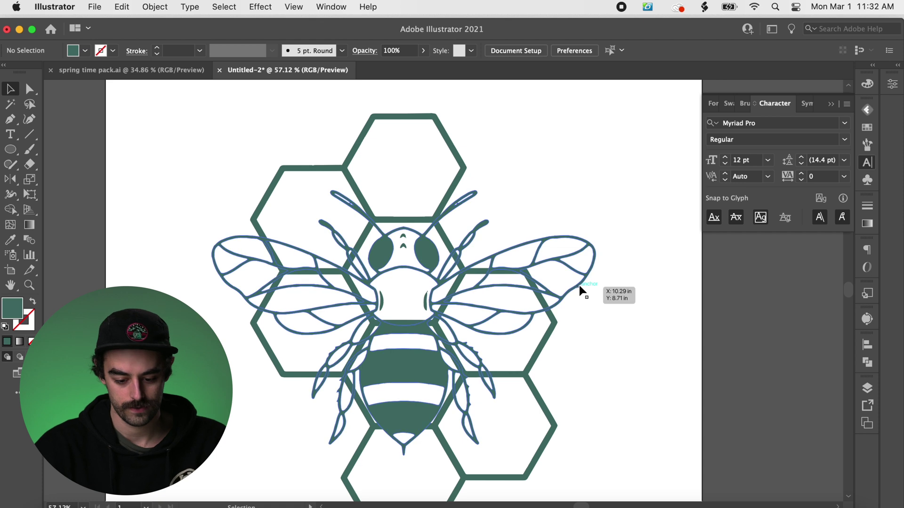
scroll(579, 286, down, 2)
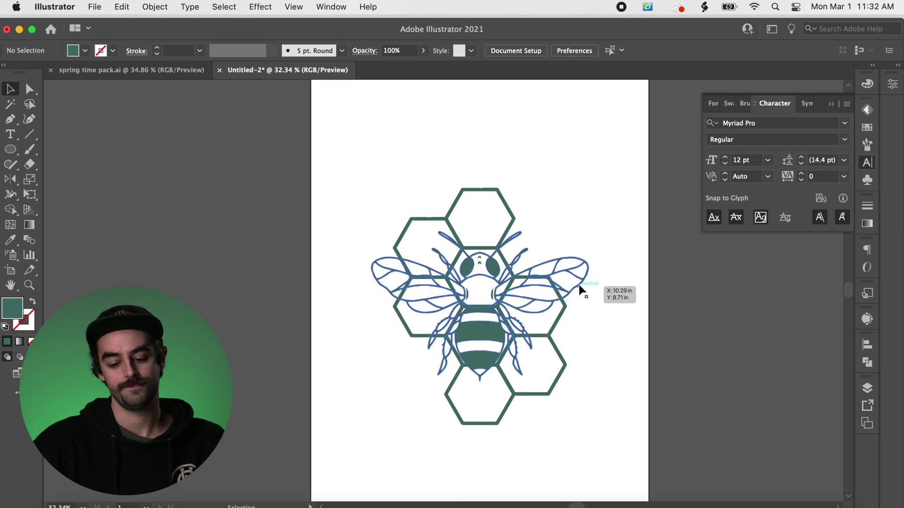
click(578, 270)
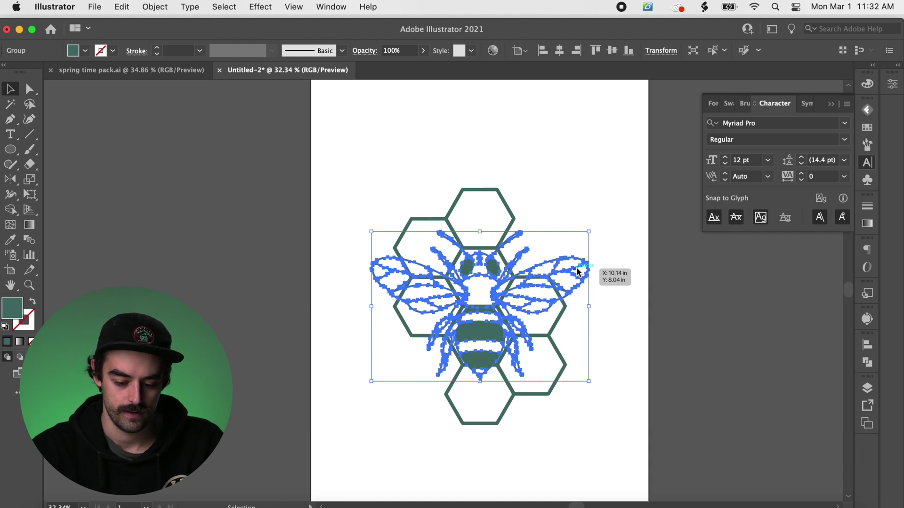
right_click(576, 268)
click(605, 384)
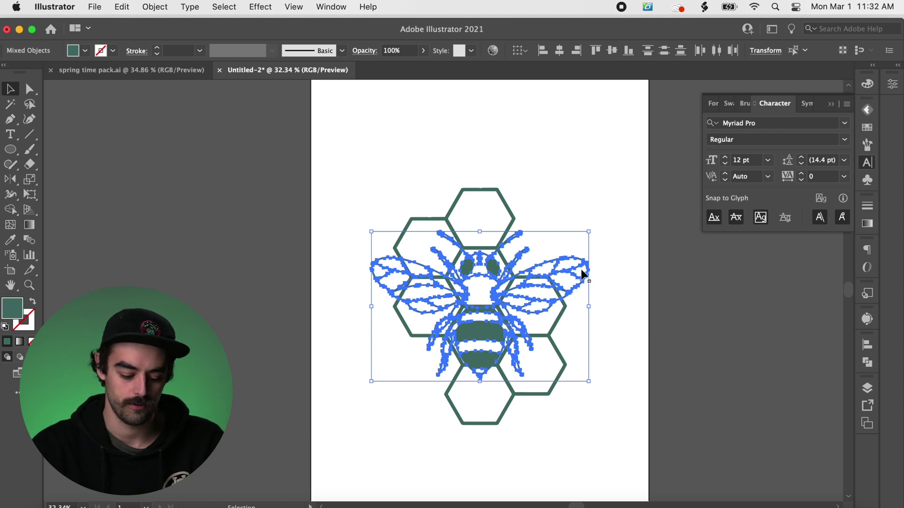
click(610, 292)
Ungroup the honeycomb artwork and deselect it.
click(516, 225)
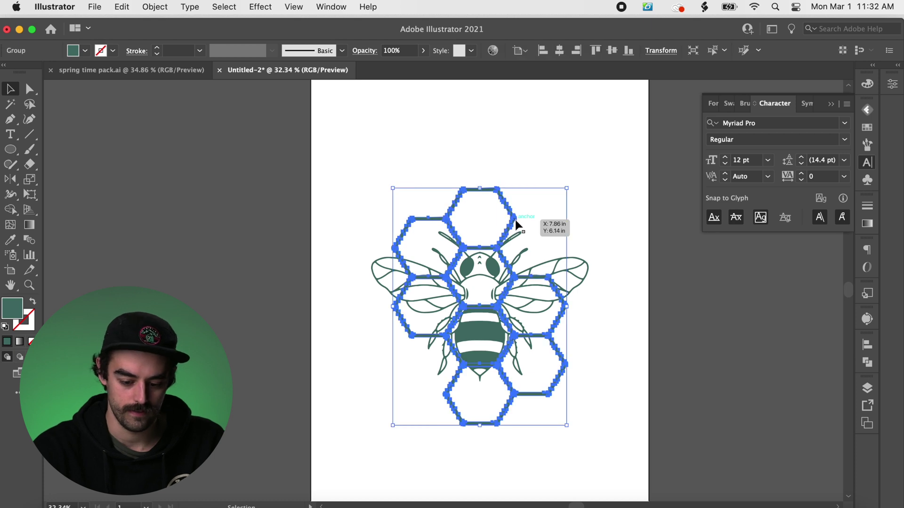
right_click(515, 220)
click(557, 340)
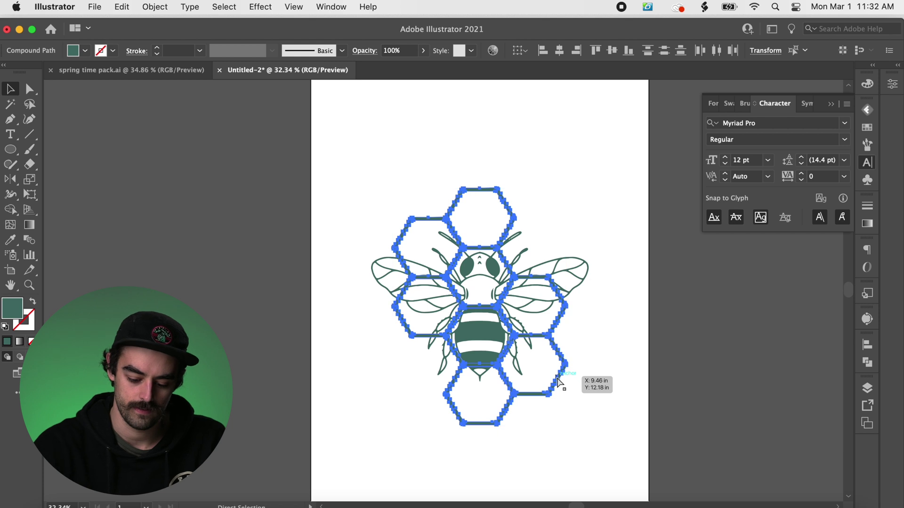
click(600, 369)
Offset the bee linework path by 0.25 in with Miter joins and a miter limit of 4.
click(580, 270)
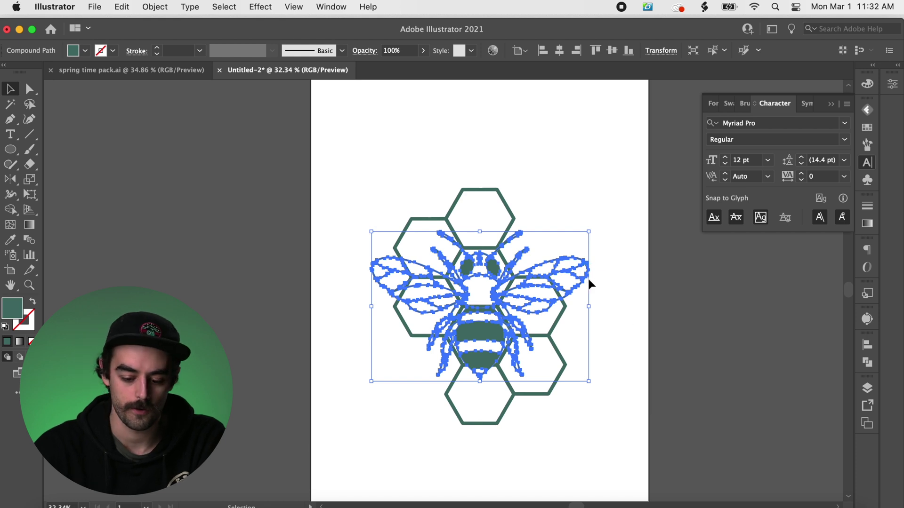
click(155, 7)
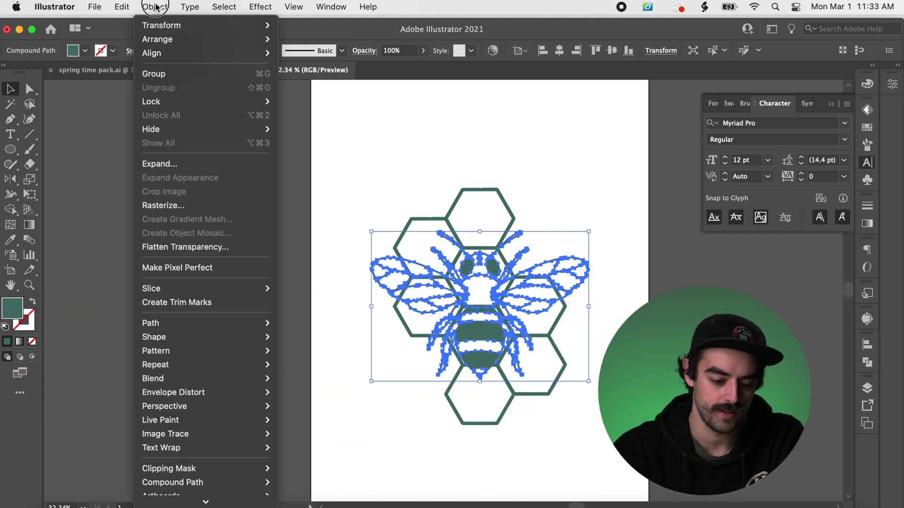
mouse_move(165, 324)
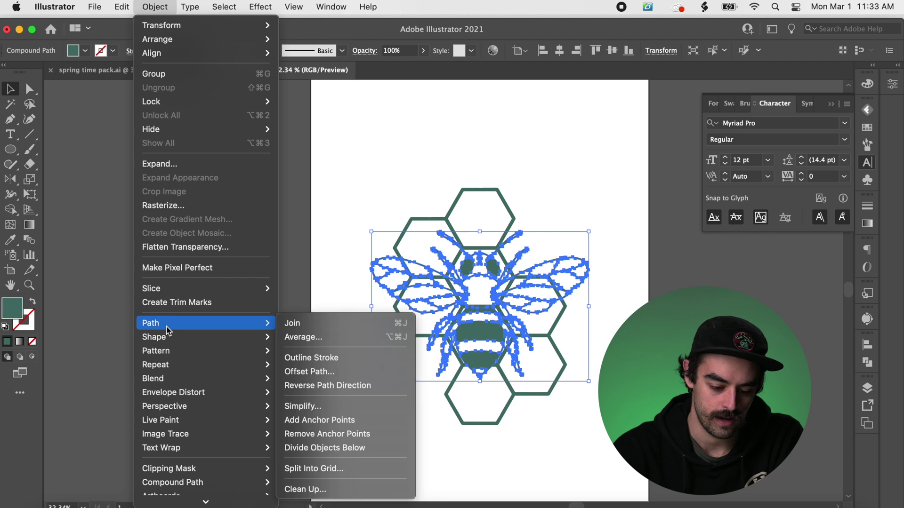
click(337, 371)
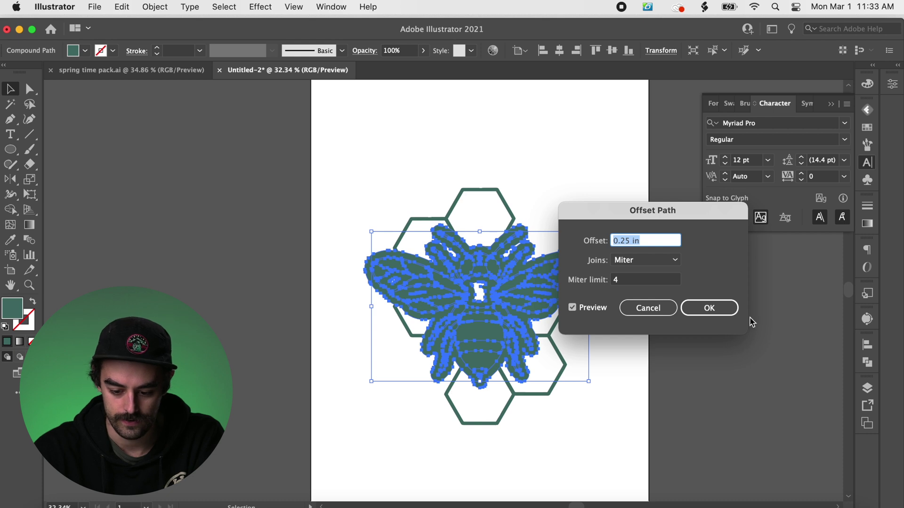
click(715, 309)
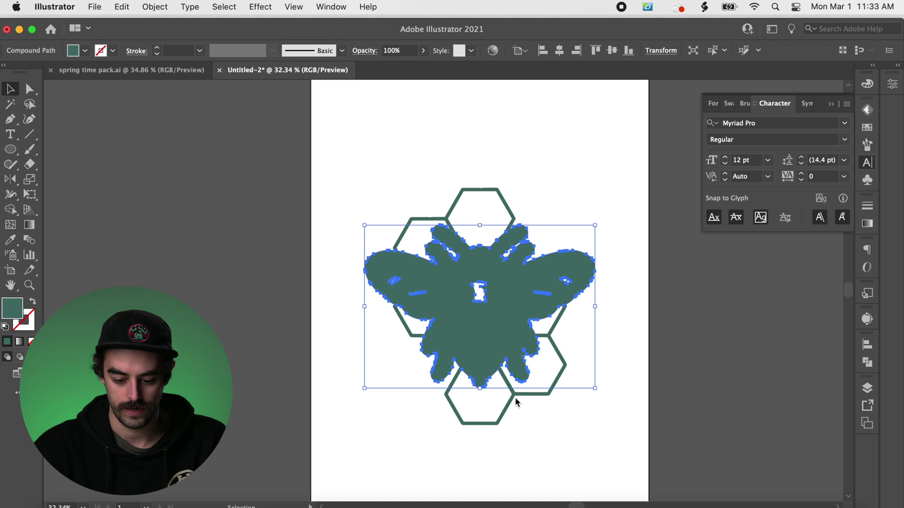
Fill the bee's offset shape with white sampled from the artboard and deselect it.
scroll(575, 324, up, 5)
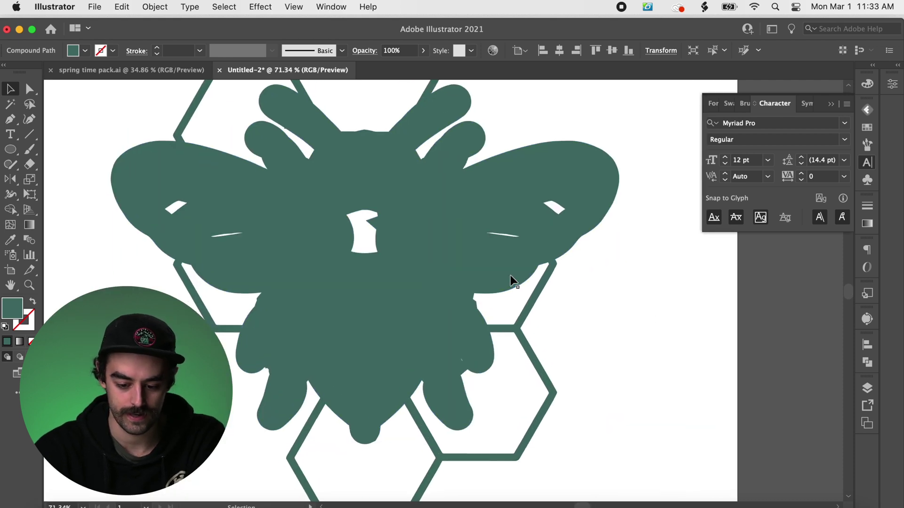
key(i)
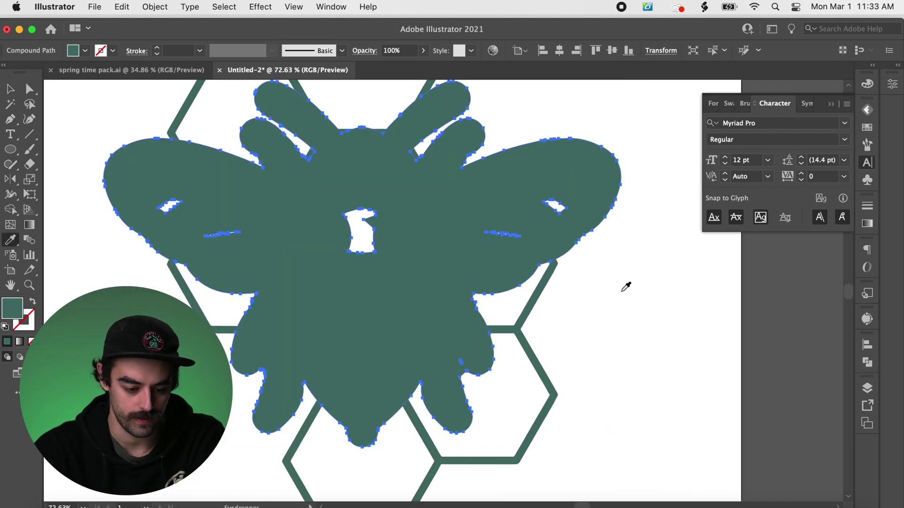
click(626, 287)
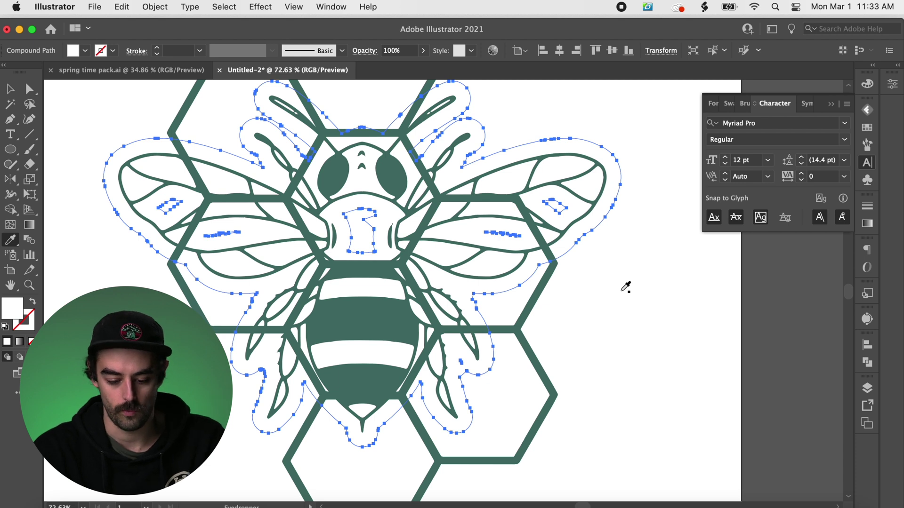
key(v)
click(642, 301)
Bring the bee linework and its white offset shape to the front of the honeycomb and deselect them.
click(581, 188)
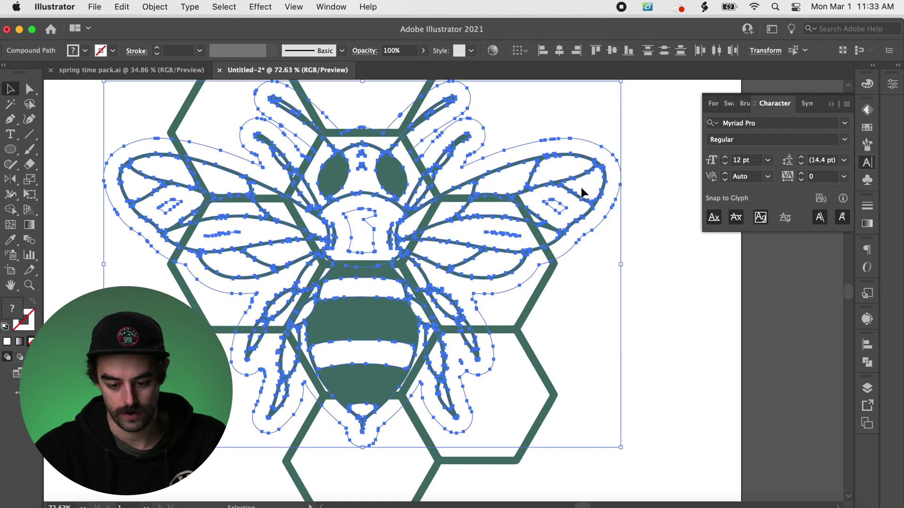
key(a)
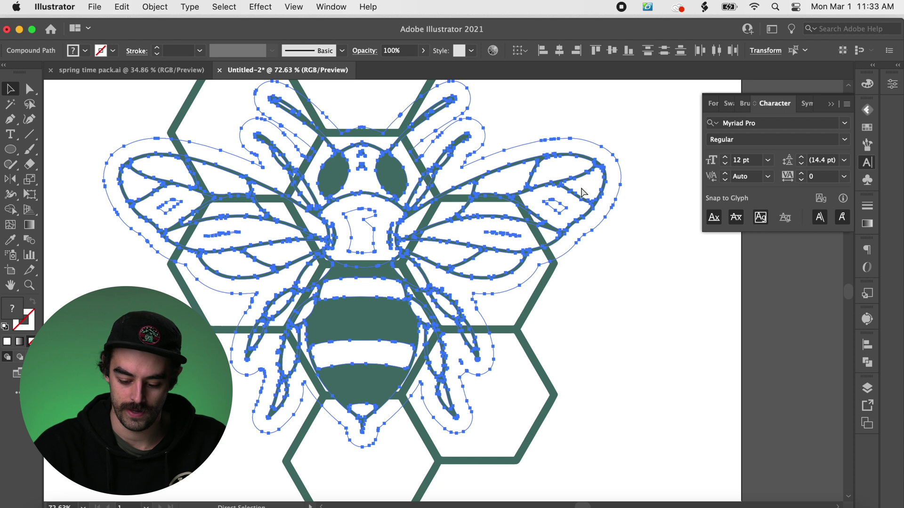
key(super+shift+bracketright)
key(v)
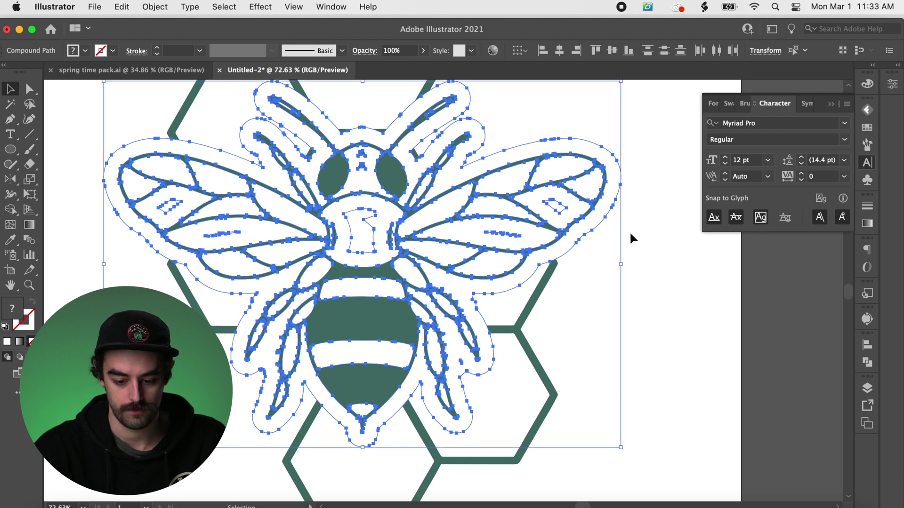
click(647, 267)
key(super+0)
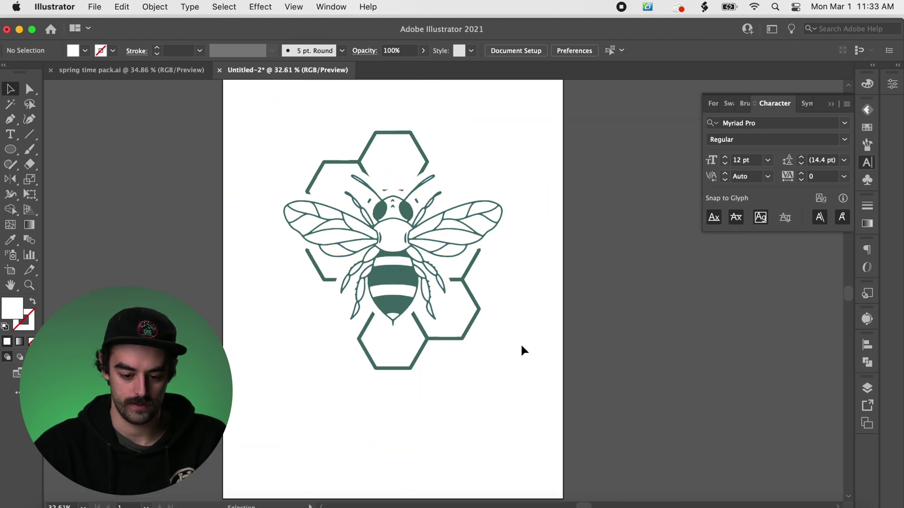
scroll(437, 391, up, 3)
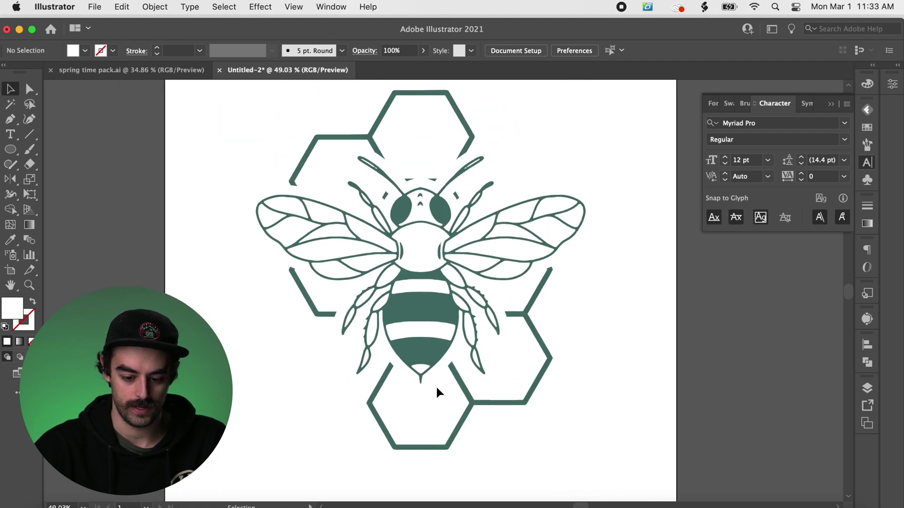
key(super+0)
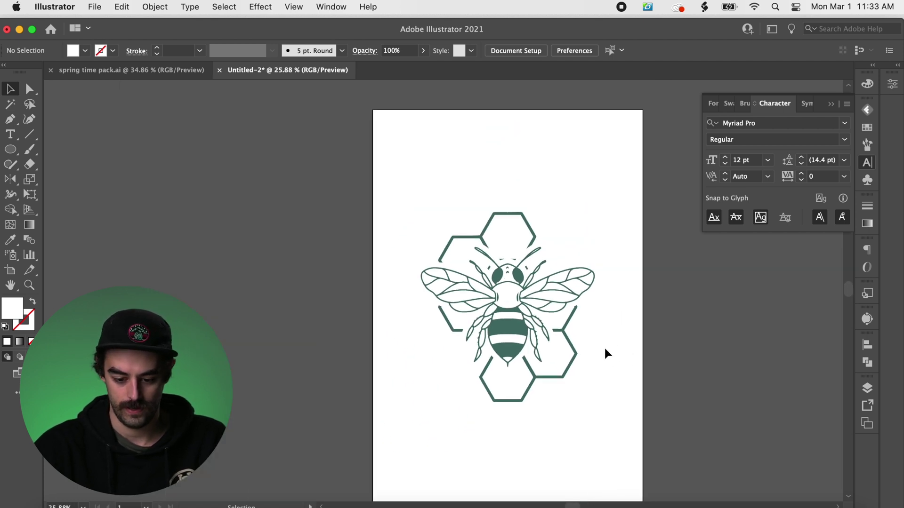
scroll(591, 357, up, 4)
scroll(587, 360, up, 1)
click(555, 371)
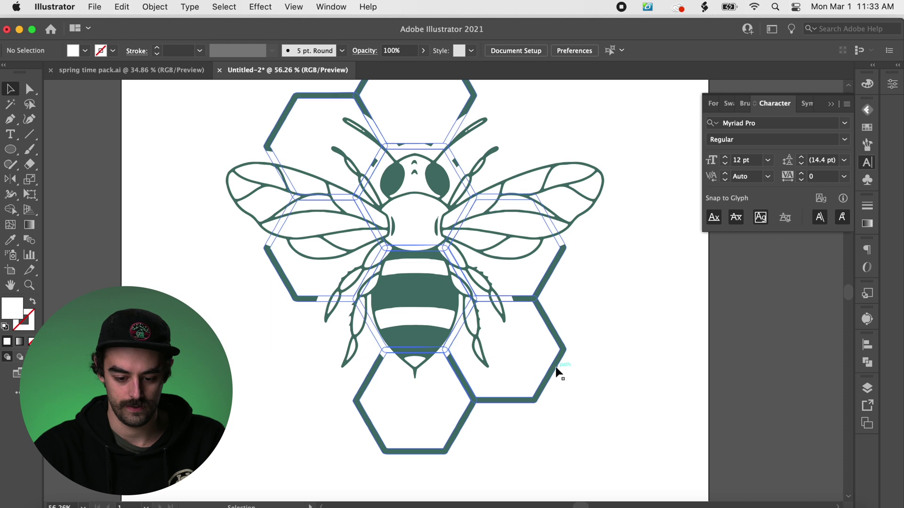
scroll(557, 370, down, 4)
click(583, 393)
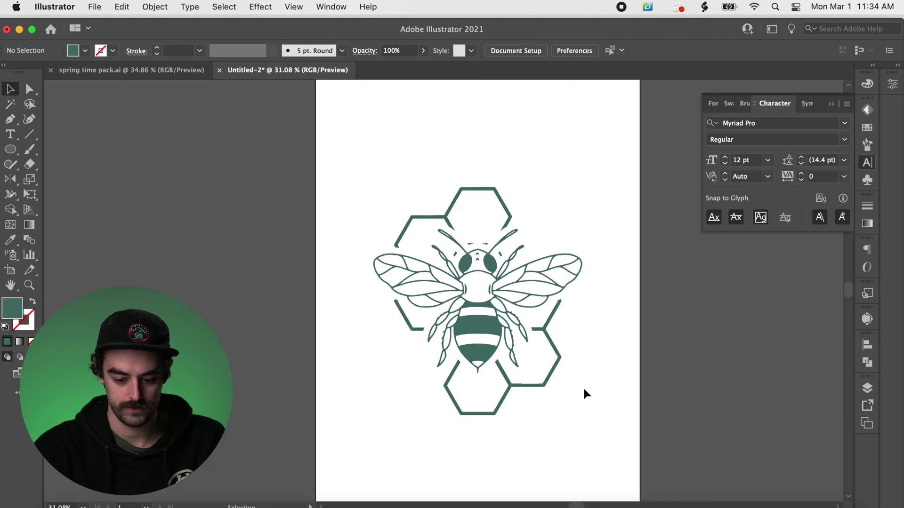
Try enlarging the honeycomb proportionally behind the bee, up to about 7.31 by 9.98 in.
click(552, 376)
scroll(553, 384, up, 5)
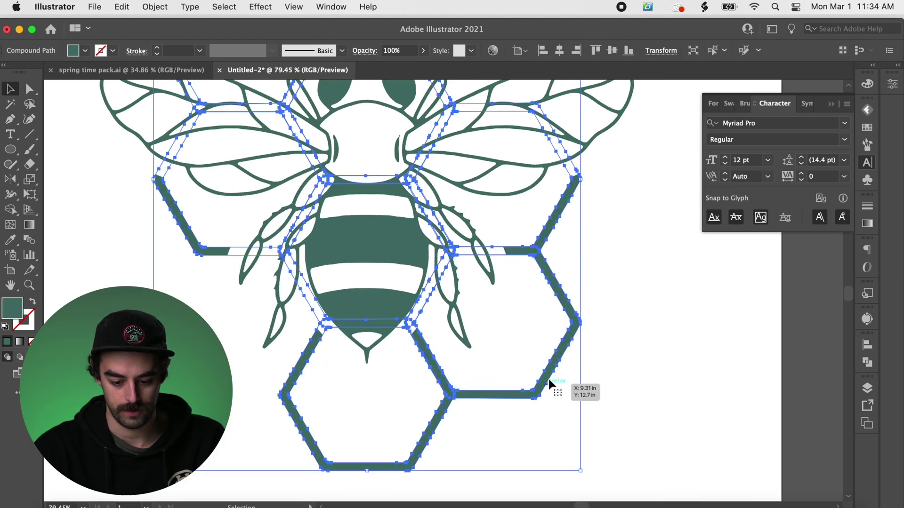
scroll(547, 185, down, 4)
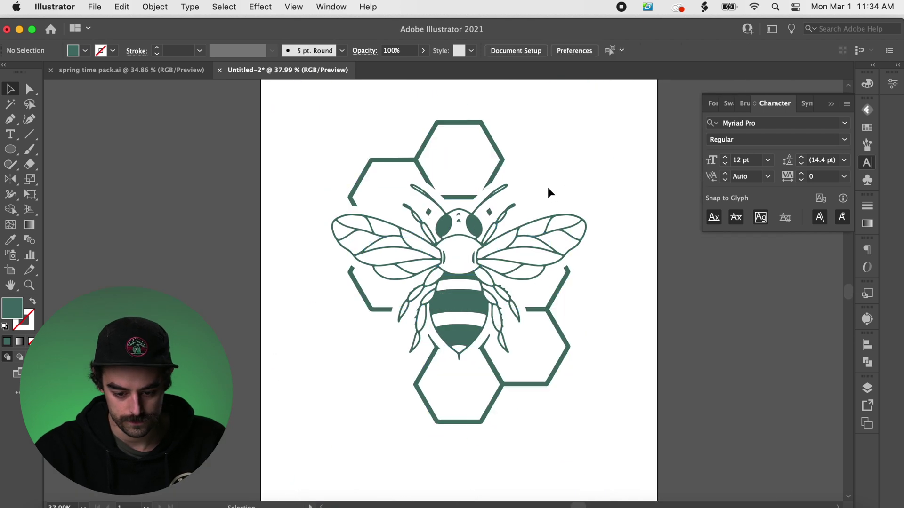
click(547, 185)
scroll(547, 185, up, 2)
scroll(518, 306, down, 2)
click(558, 325)
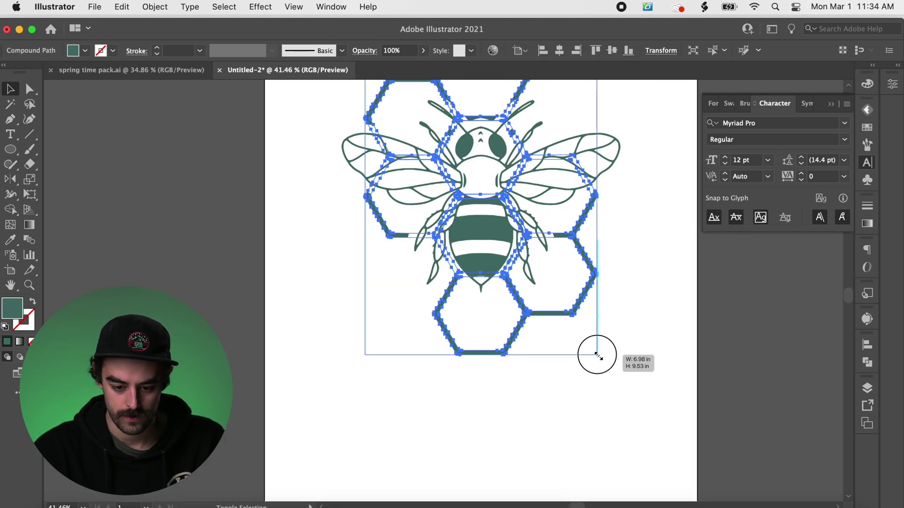
click(607, 351)
scroll(623, 349, down, 3)
scroll(623, 350, up, 4)
click(623, 349)
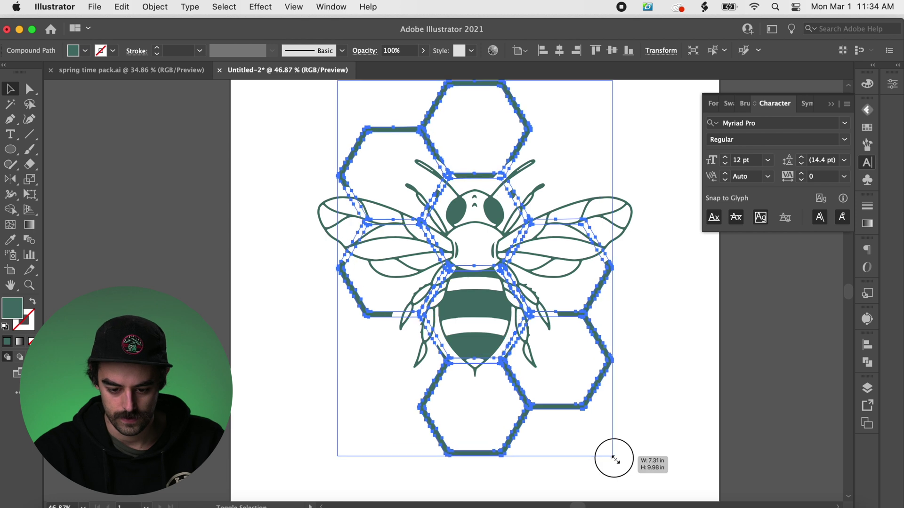
click(612, 460)
scroll(649, 403, down, 4)
scroll(655, 404, up, 3)
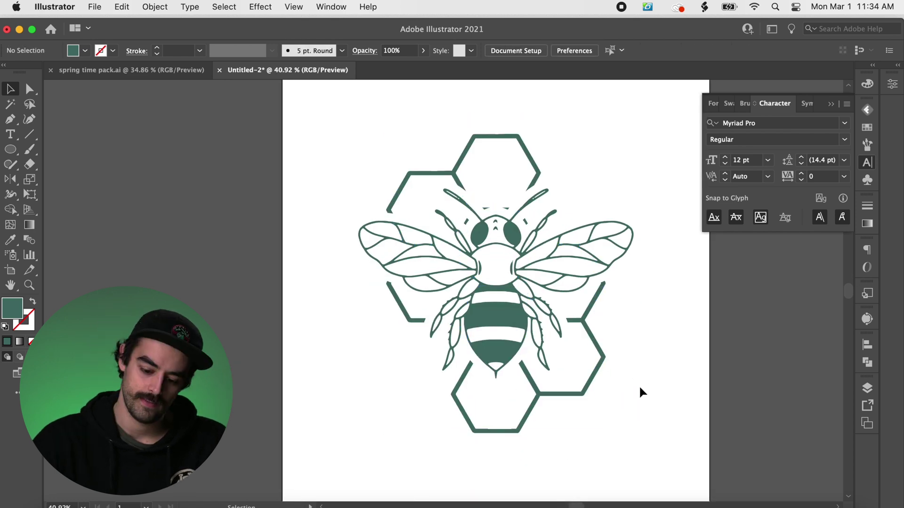
Raise two corner anchor points of the white offset shape above the bee's head to cover the honeycomb slivers between the antennae.
scroll(504, 216, up, 4)
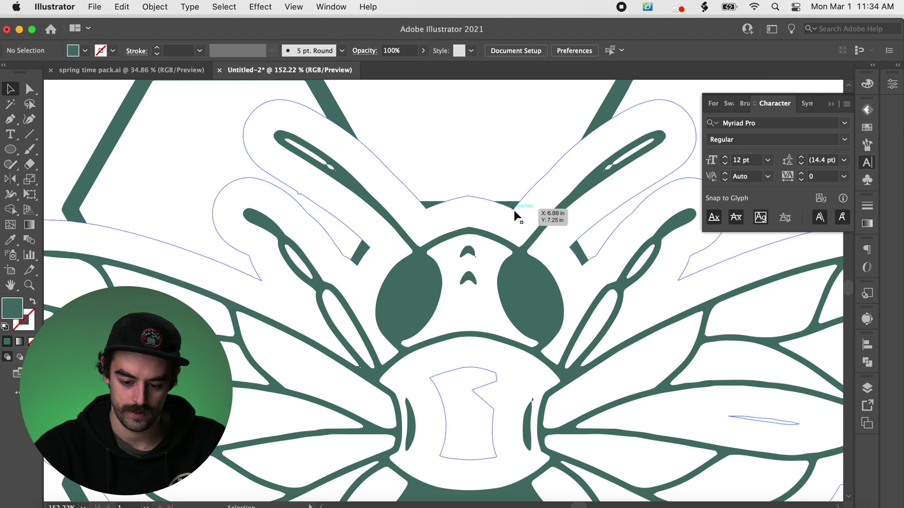
scroll(514, 215, up, 2)
key(a)
click(510, 228)
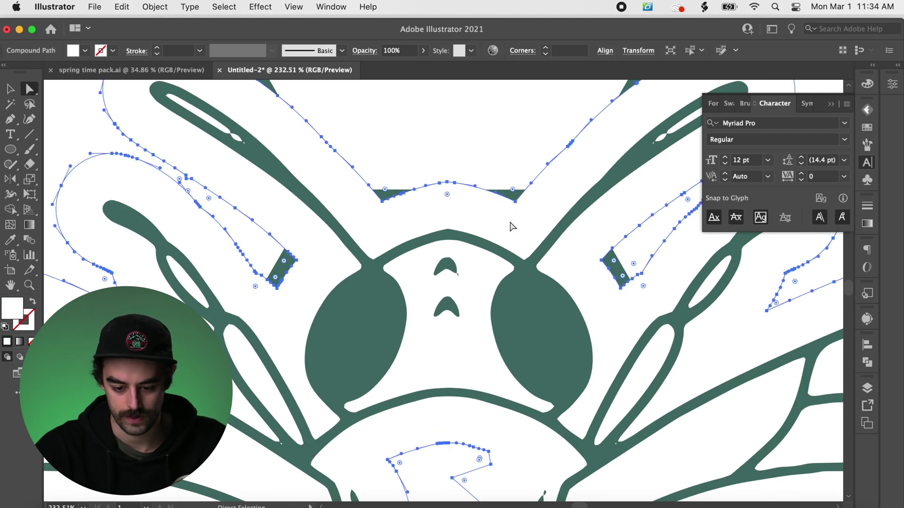
click(516, 201)
drag(511, 171, 511, 176)
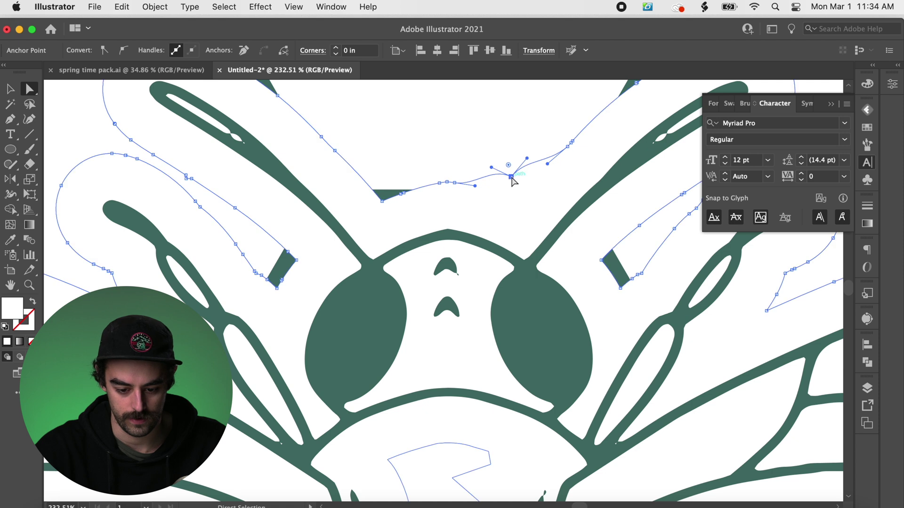
drag(382, 200, 413, 171)
click(438, 141)
key(super+0)
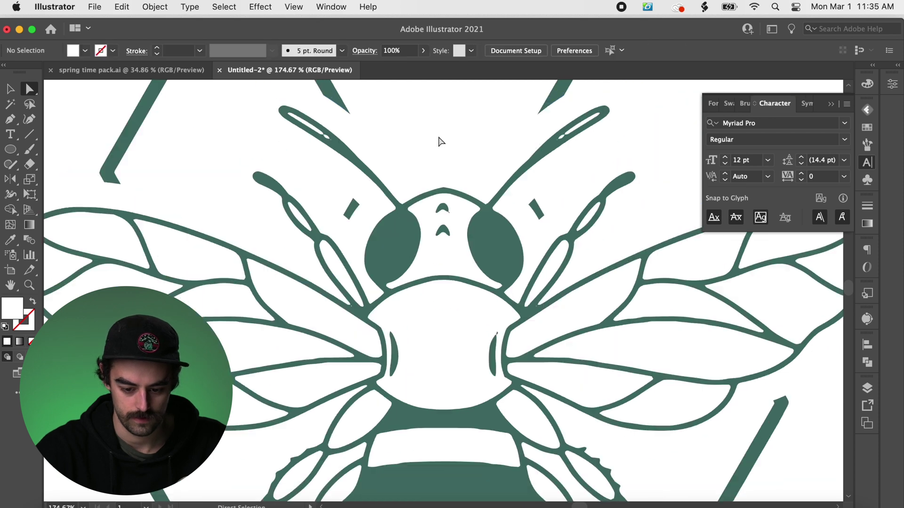
Subtract the bee's white offset shape from the honeycomb with the Minus Front pathfinder operation.
scroll(438, 142, down, 3)
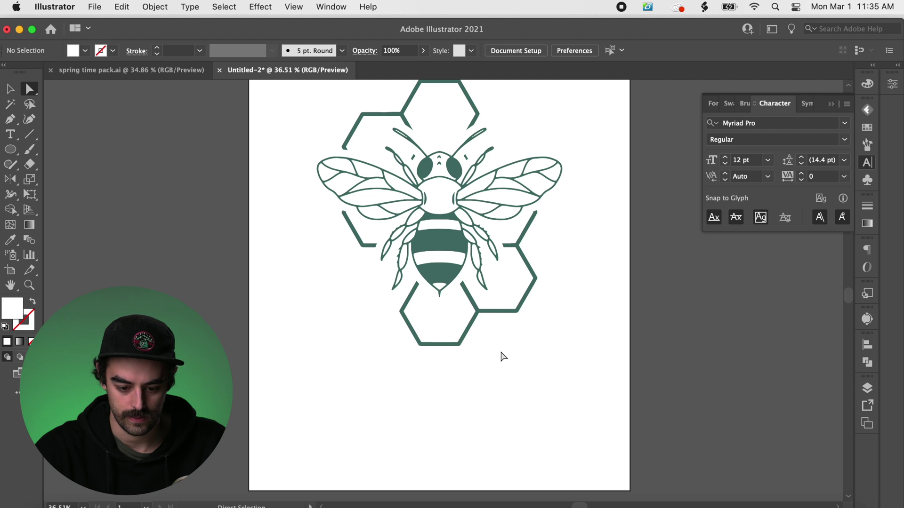
scroll(503, 356, up, 1)
scroll(503, 356, down, 2)
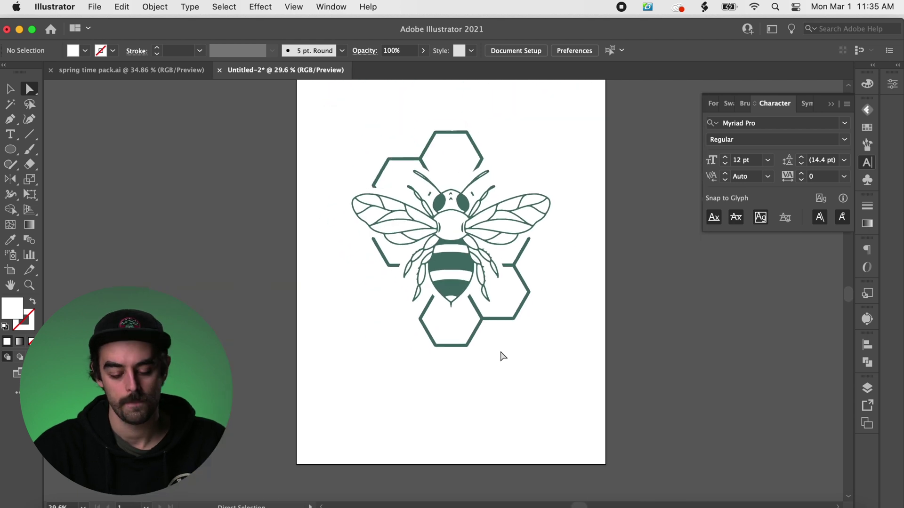
scroll(502, 357, up, 3)
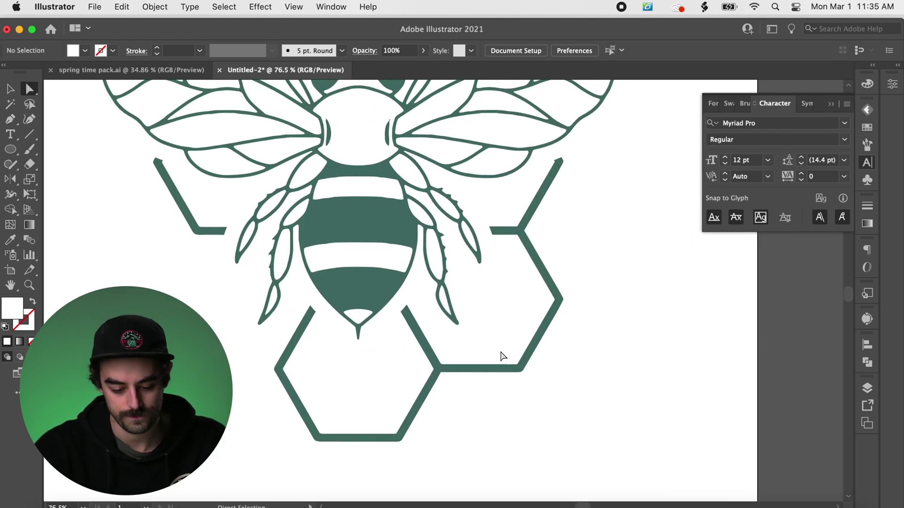
click(463, 281)
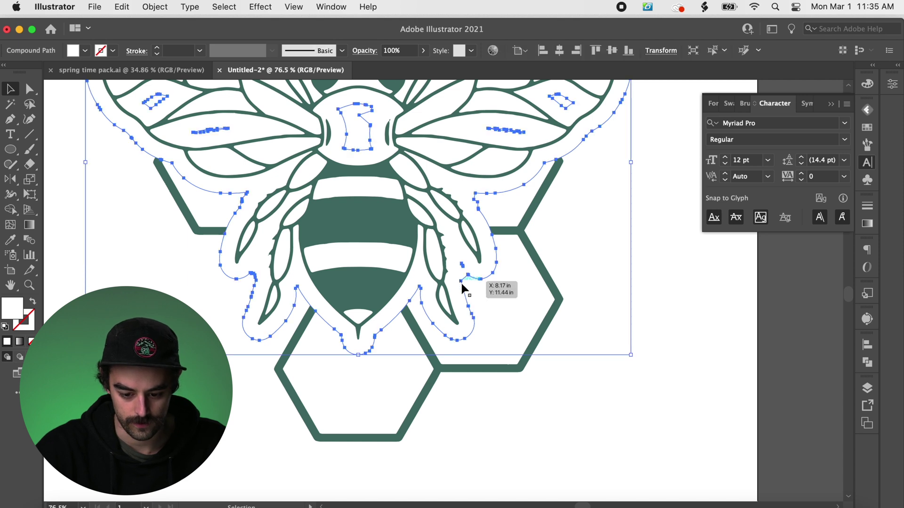
scroll(498, 304, down, 1)
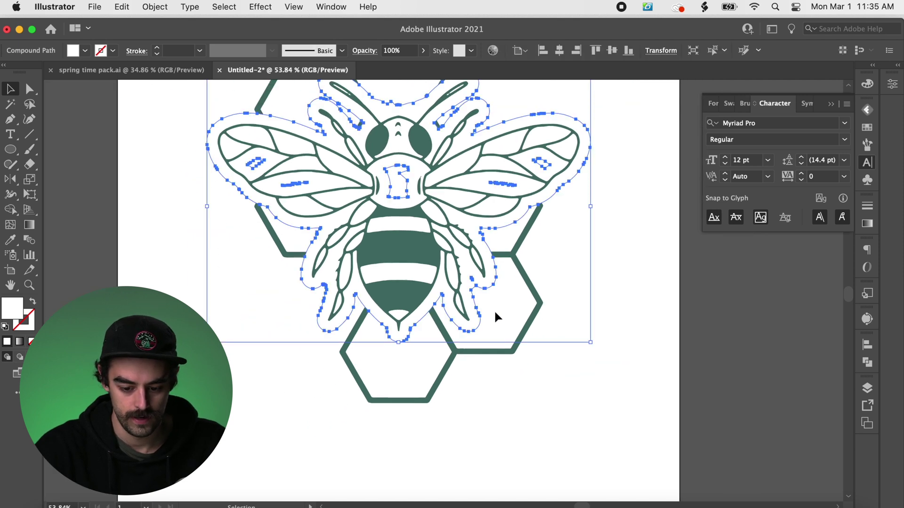
shift+click(539, 300)
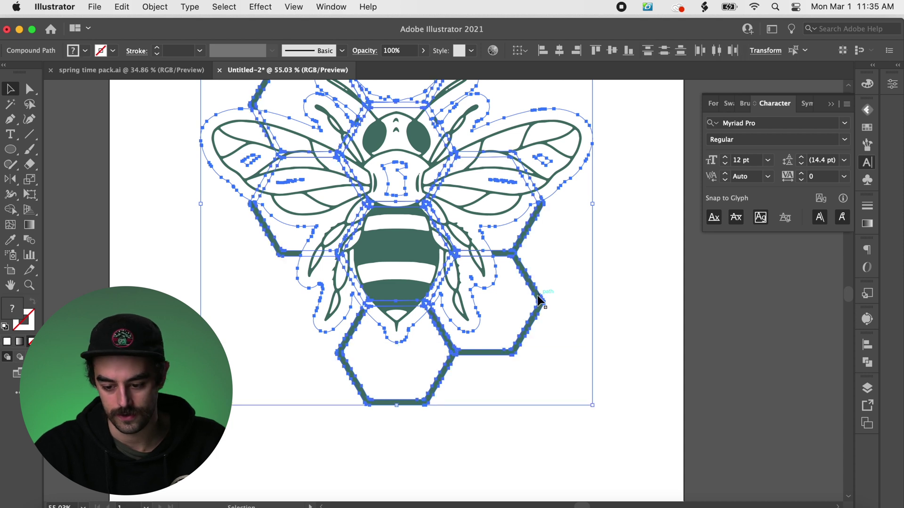
click(867, 362)
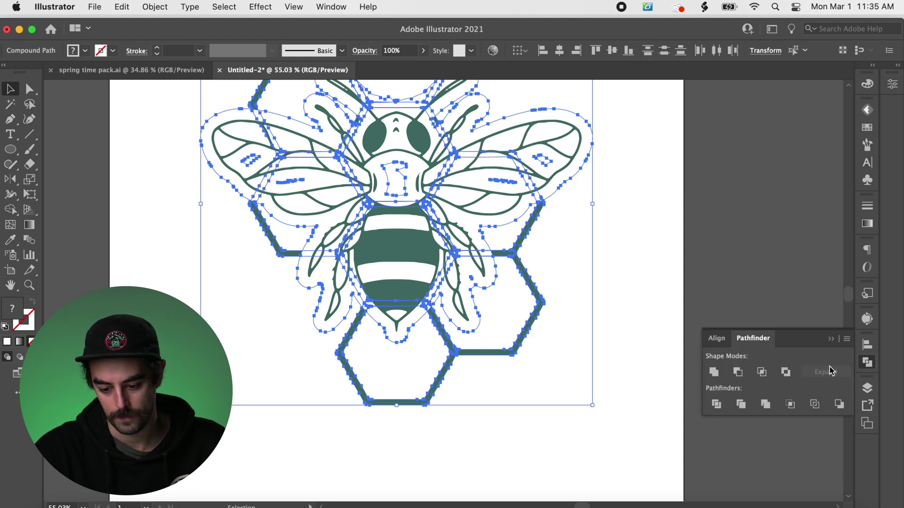
click(739, 372)
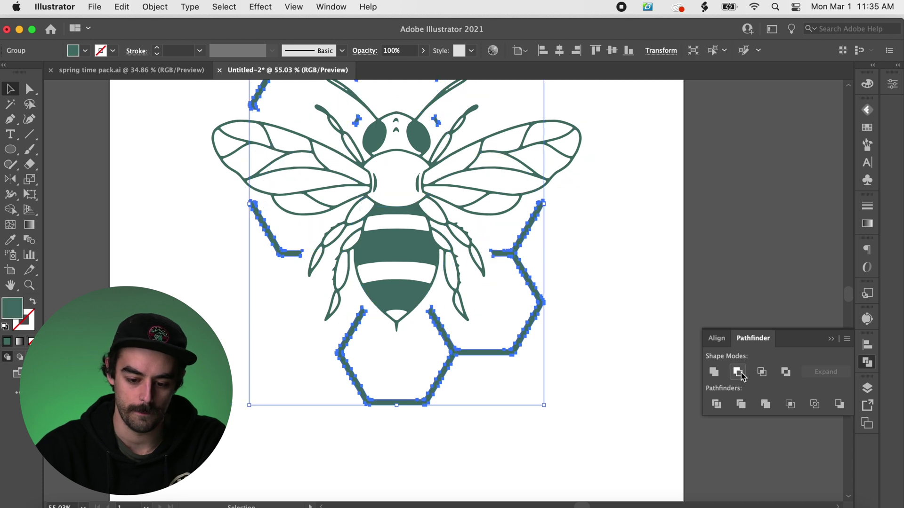
Move the bee and honeycomb off the artboard to examine the cut-out gap against the grey canvas.
click(561, 281)
key(super+0)
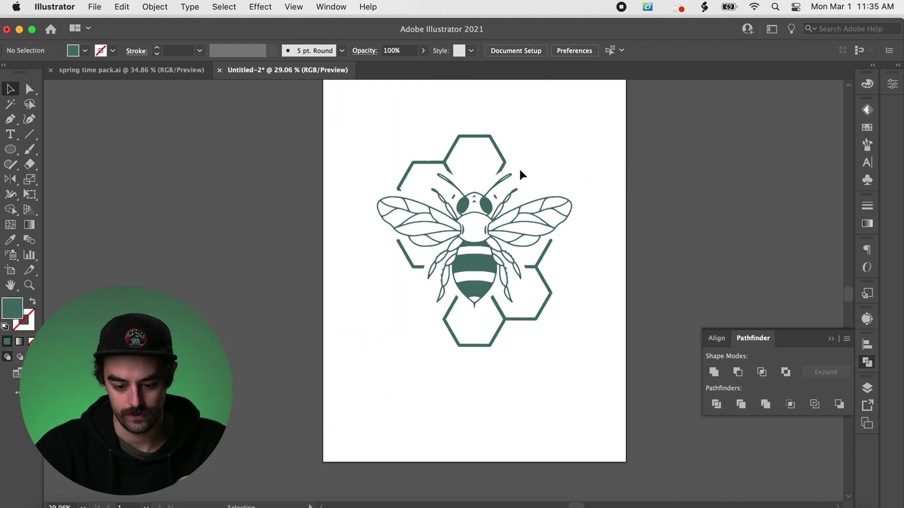
scroll(506, 169, down, 3)
drag(543, 267, 450, 159)
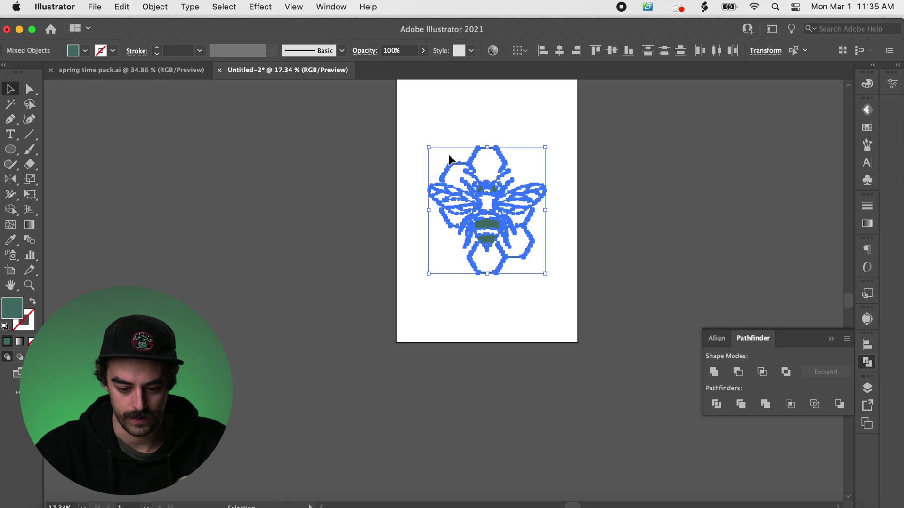
drag(468, 200, 675, 186)
click(601, 260)
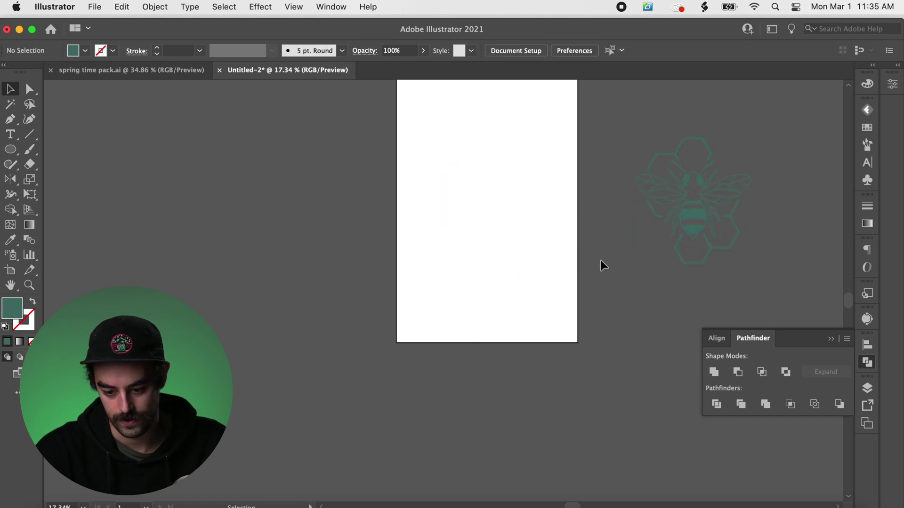
scroll(600, 259, up, 4)
scroll(600, 260, right, 10)
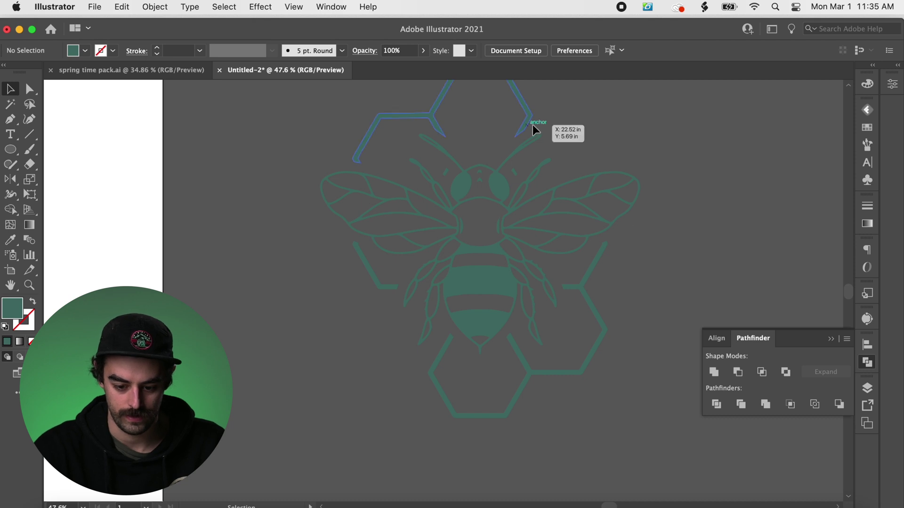
Undo the move of the bee and honeycomb off the artboard and deselect the artwork.
key(super+z)
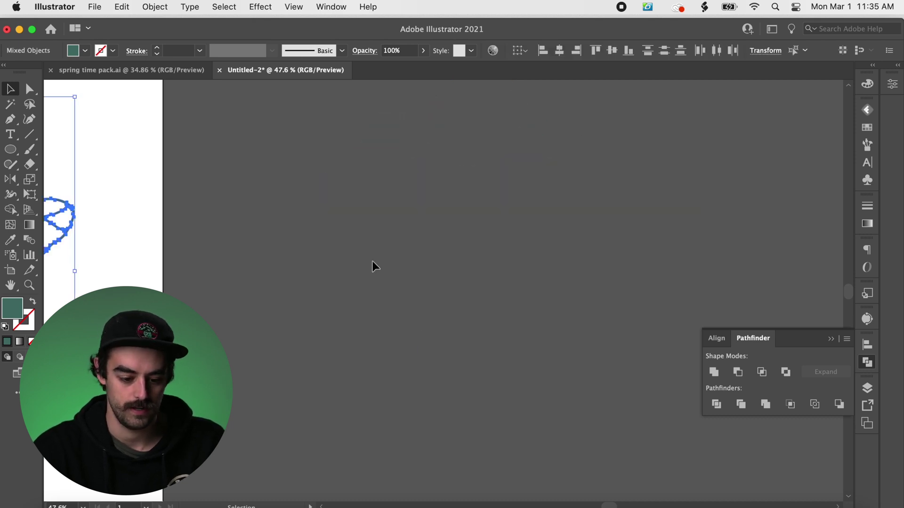
click(250, 272)
scroll(249, 272, left, 12)
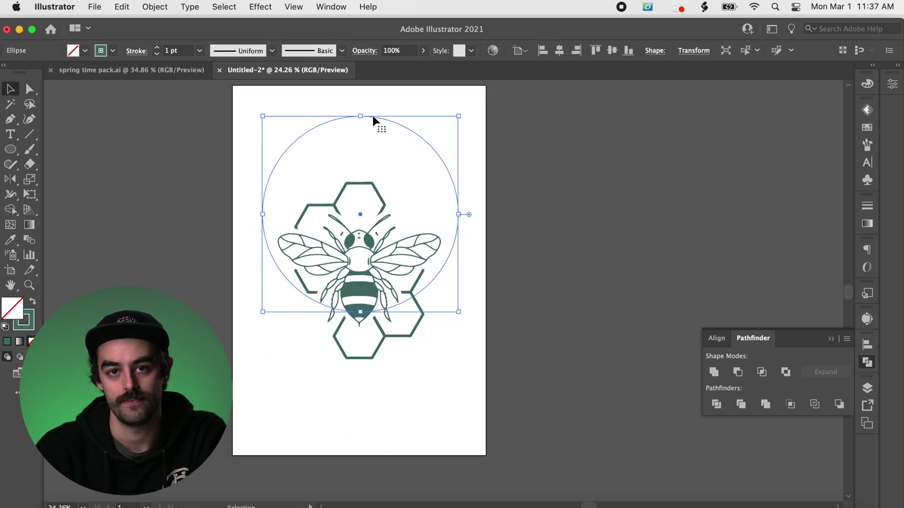
Centre the circle around the bee and honeycomb and turn it into an empty path for type.
click(361, 133)
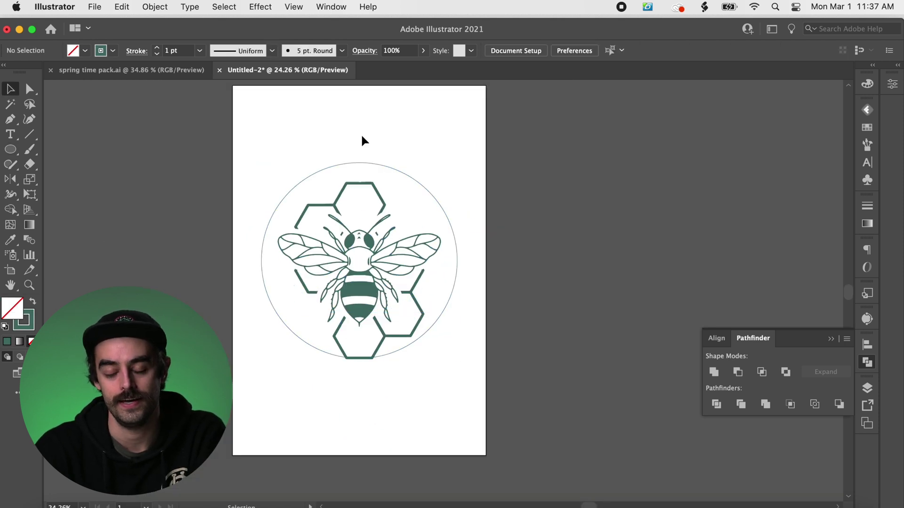
scroll(361, 134, up, 3)
click(309, 169)
key(BackSpace)
scroll(509, 405, down, 3)
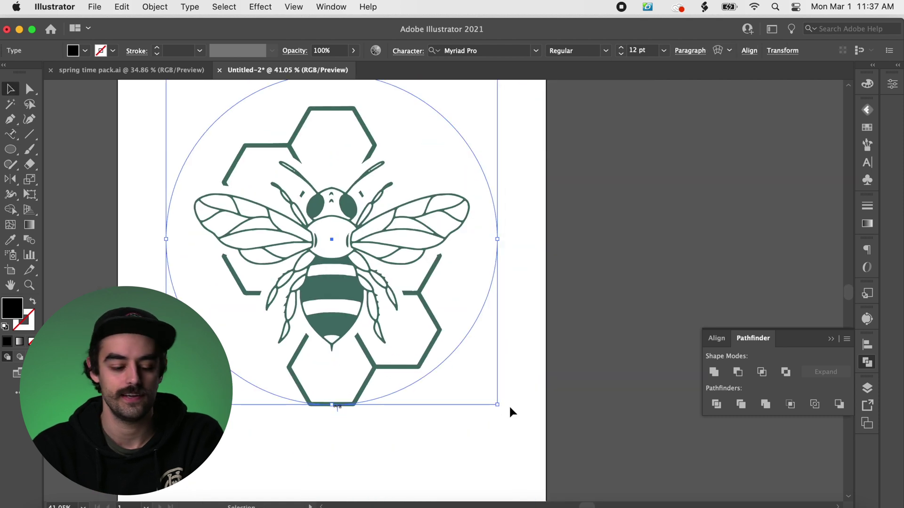
Enter "Bee" along the top of the circle and style it in Nexa Rust Script L 0 at 159 pt.
text(Bee)
key(super+a)
click(867, 162)
drag(724, 160, 740, 158)
key(Escape)
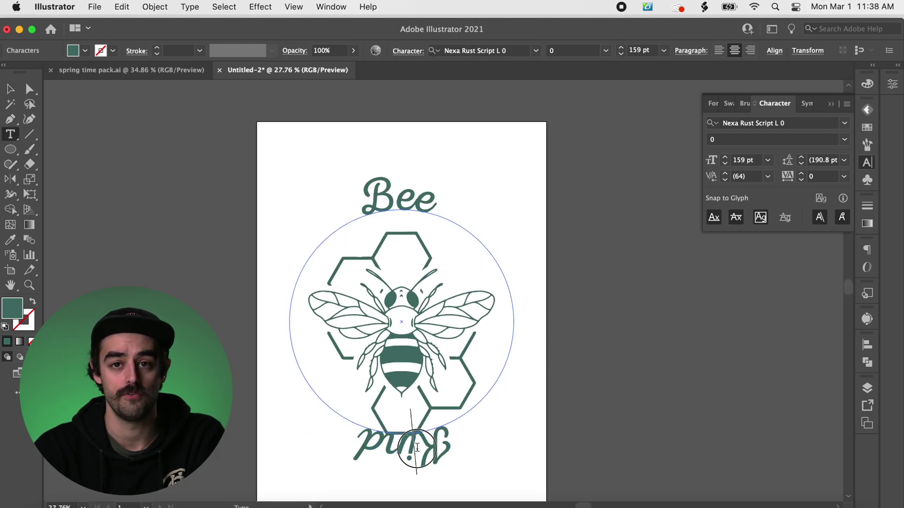
Flip the word "Kind" with the Type on a Path options so it reads upright outside the circle's lower edge.
click(189, 7)
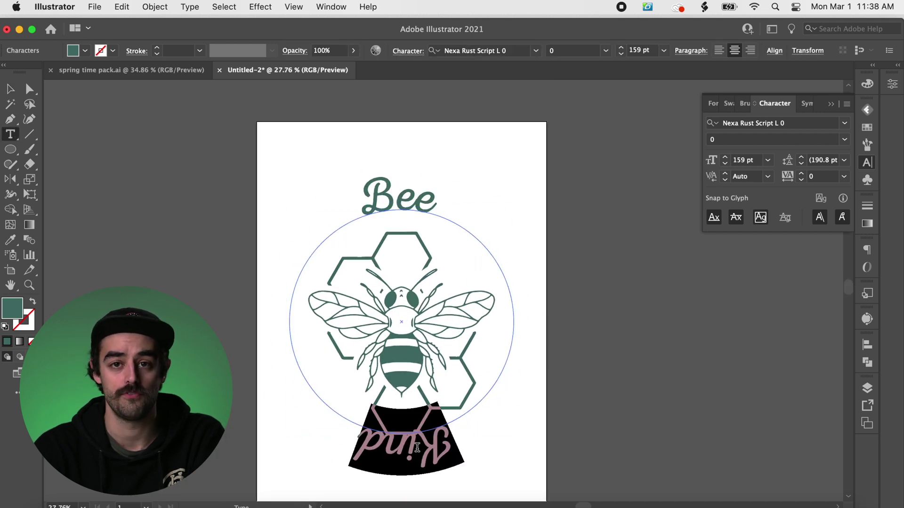
click(393, 210)
click(453, 247)
click(444, 217)
click(511, 296)
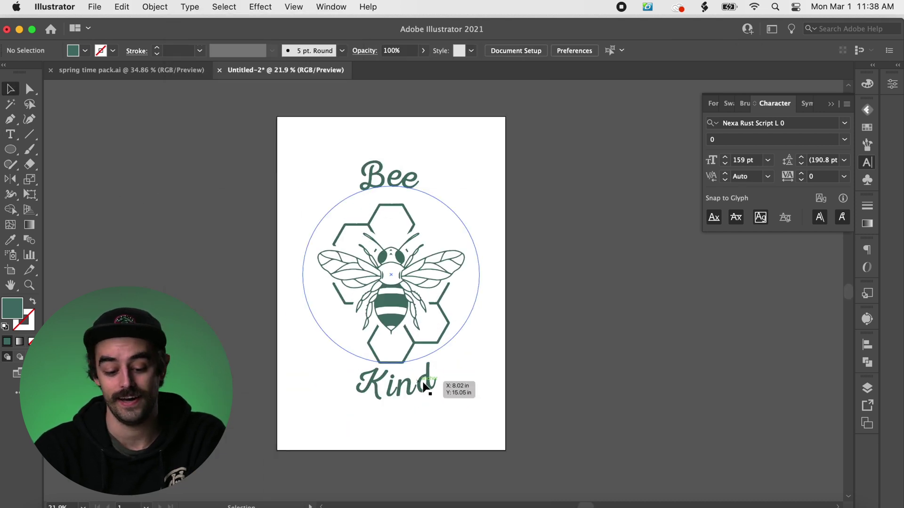
Set the font size of the word "Kind" below the bee to 197 pt and deselect it.
click(725, 159)
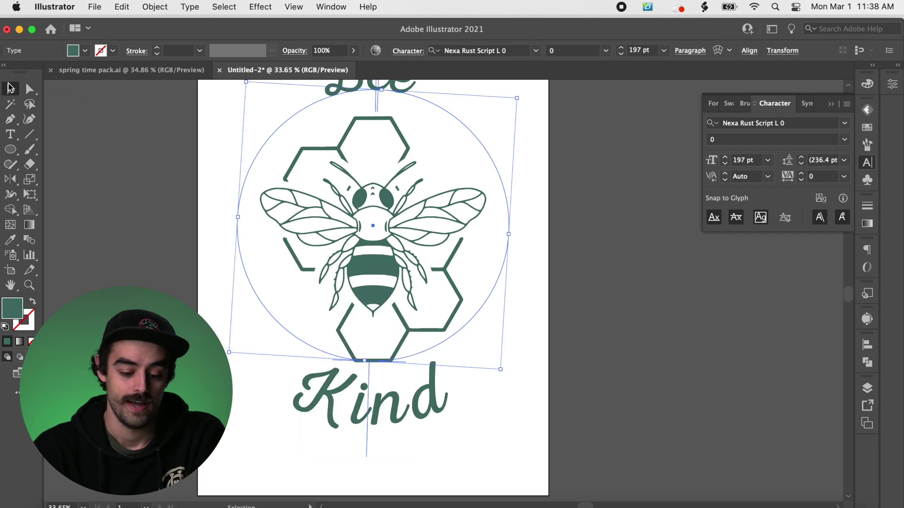
key(super+minus)
click(614, 254)
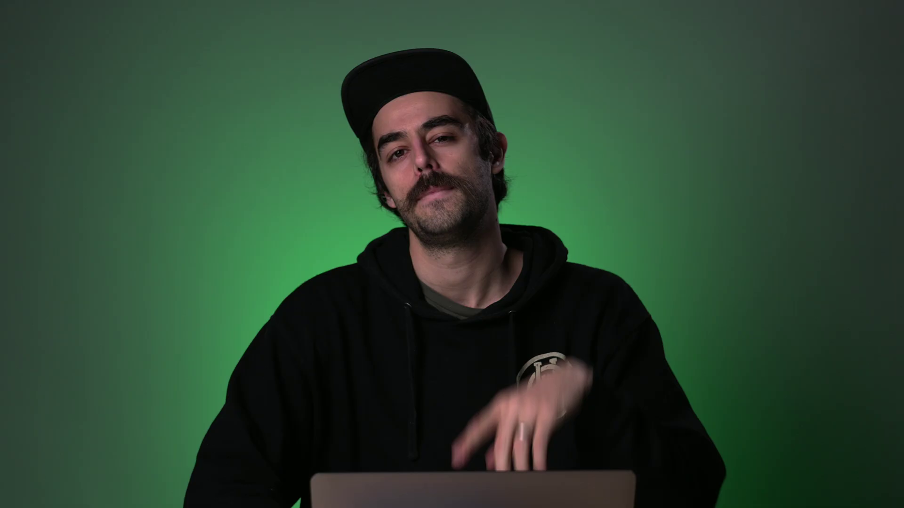